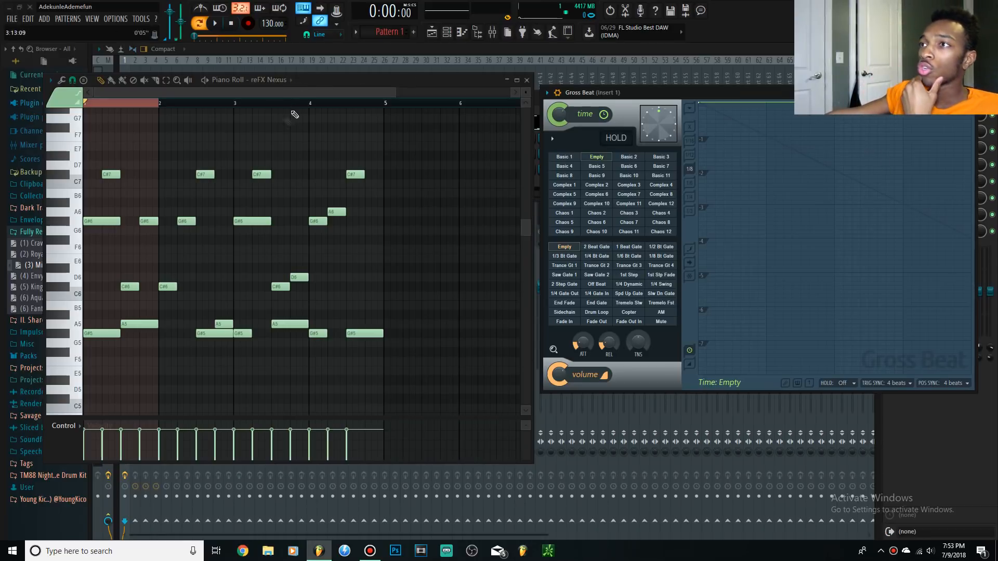
# Clear the bar 1 time selection in the piano roll so that the whole four-bar melody plays
pyautogui.moveTo(171, 99); pyautogui.dragTo(340, 104)
pyautogui.click(331, 104)
pyautogui.scroll(-4, 343, 208)
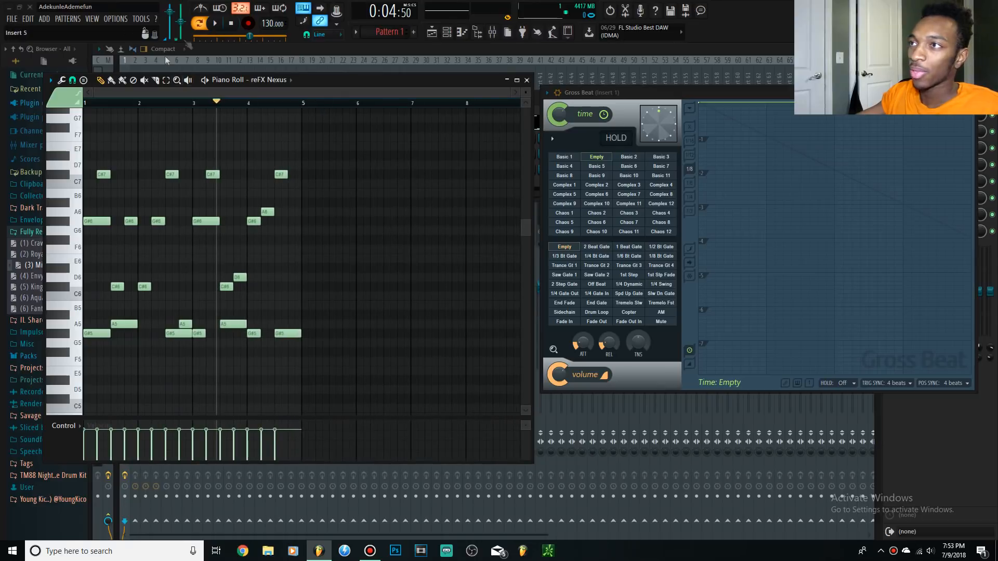
# Play the complete reFX Nexus melody from the start with the Empty time and volume envelopes, and stop playback
pyautogui.click(231, 23)
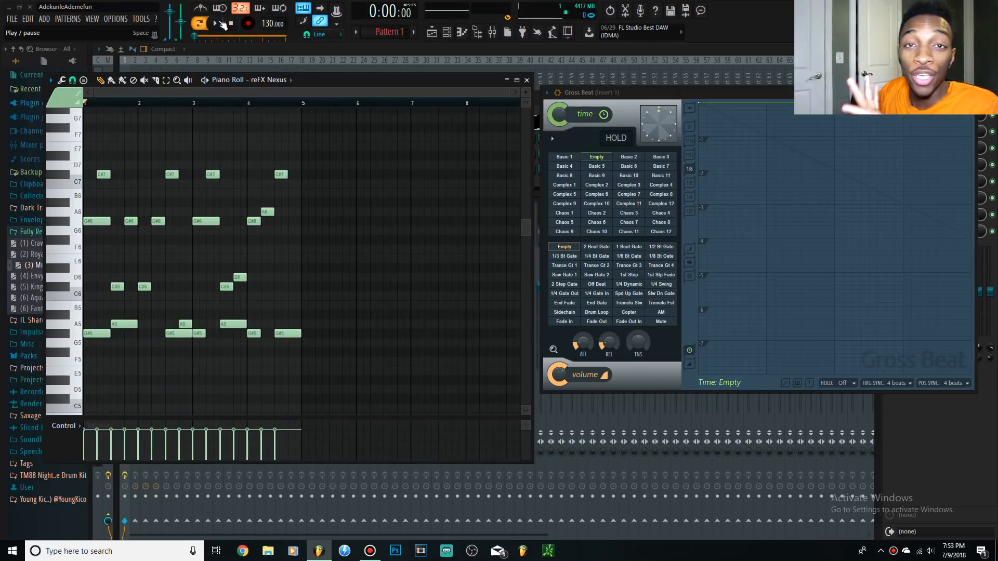
pyautogui.click(221, 24)
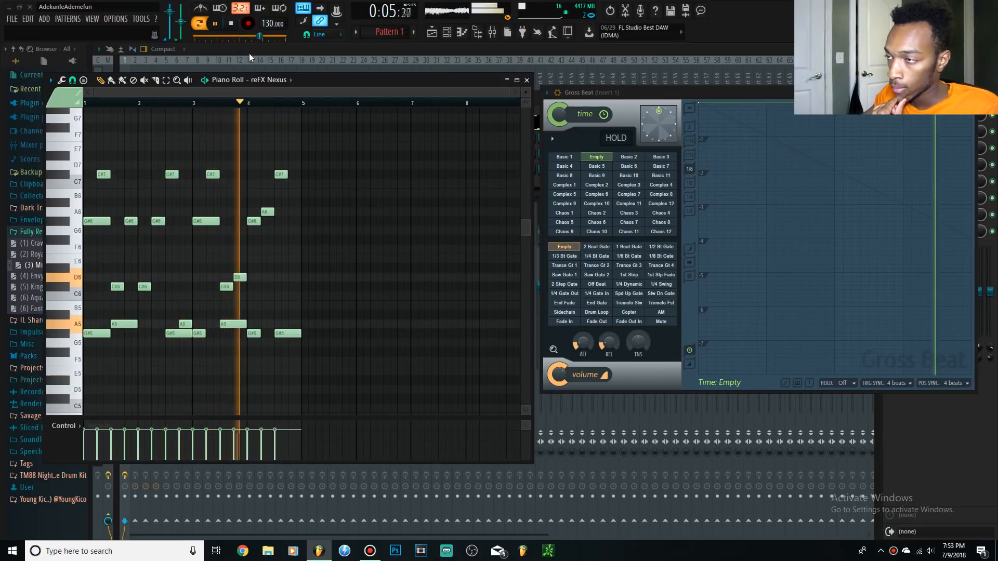
pyautogui.click(231, 23)
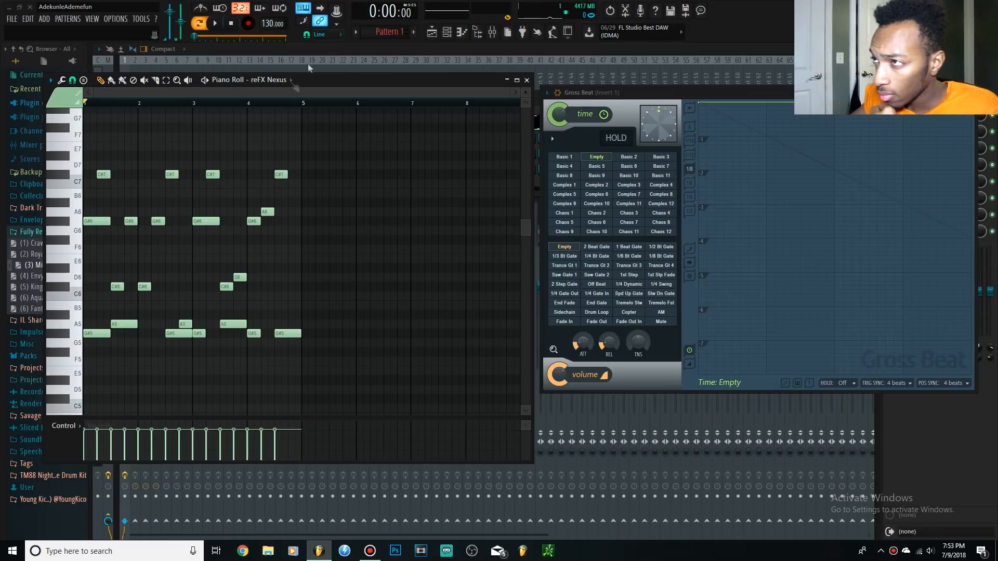
# Try out several Gross Beat time envelopes, including Complex 11 and Complex 10, and return the time slot to Empty
pyautogui.click(629, 203)
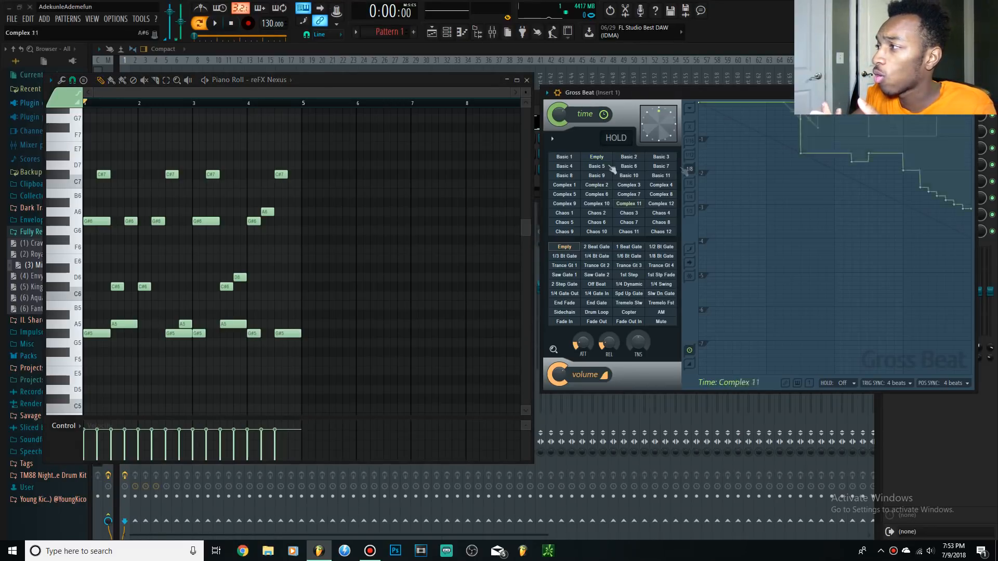
pyautogui.click(629, 223)
pyautogui.click(629, 176)
pyautogui.click(564, 166)
pyautogui.click(597, 157)
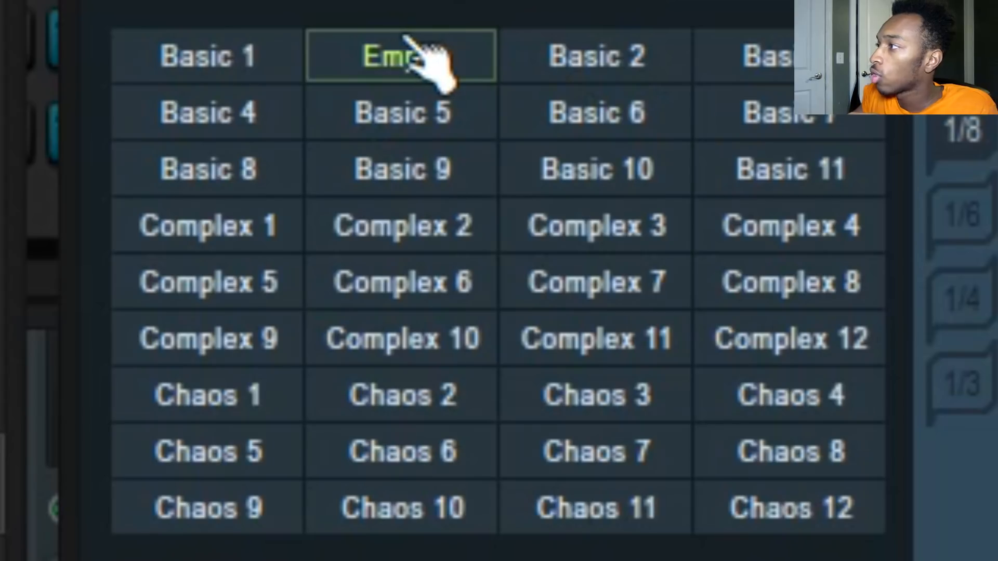
pyautogui.click(597, 204)
pyautogui.click(597, 232)
pyautogui.click(629, 185)
pyautogui.click(629, 204)
pyautogui.click(596, 204)
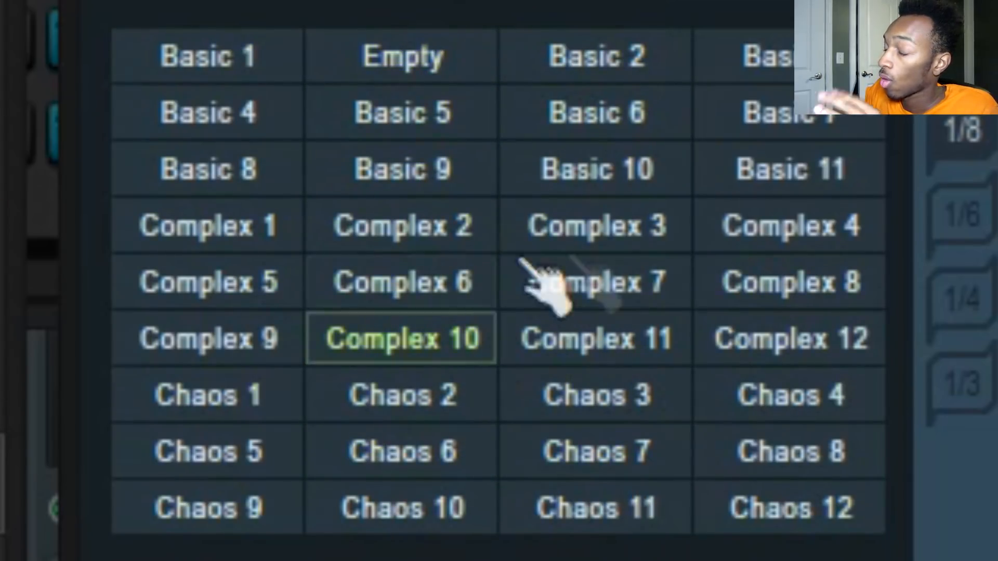
pyautogui.click(424, 65)
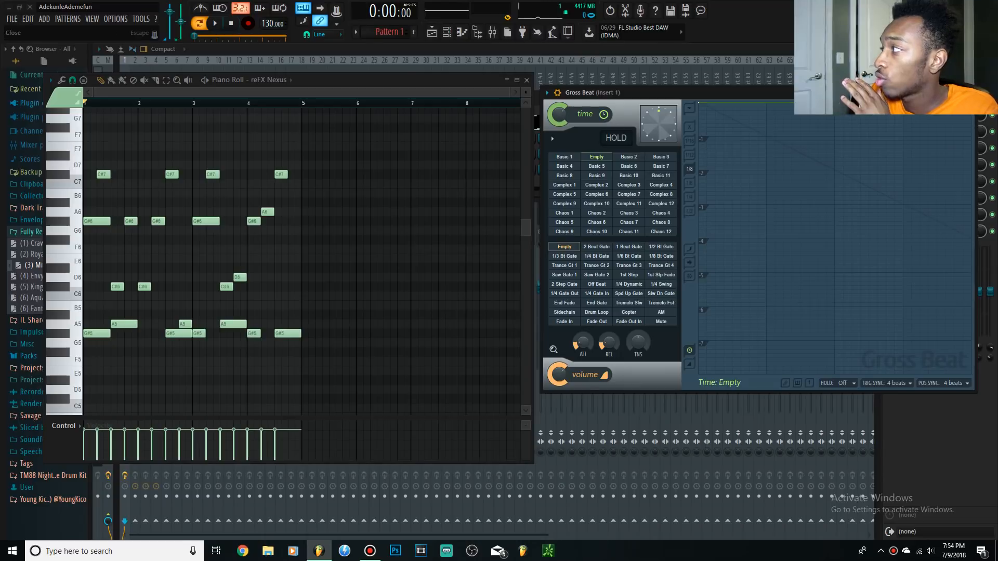
# Slope the Empty time envelope by lowering its end point to division 2, and raise the point back to its original level
pyautogui.moveTo(970, 102); pyautogui.dragTo(979, 172)
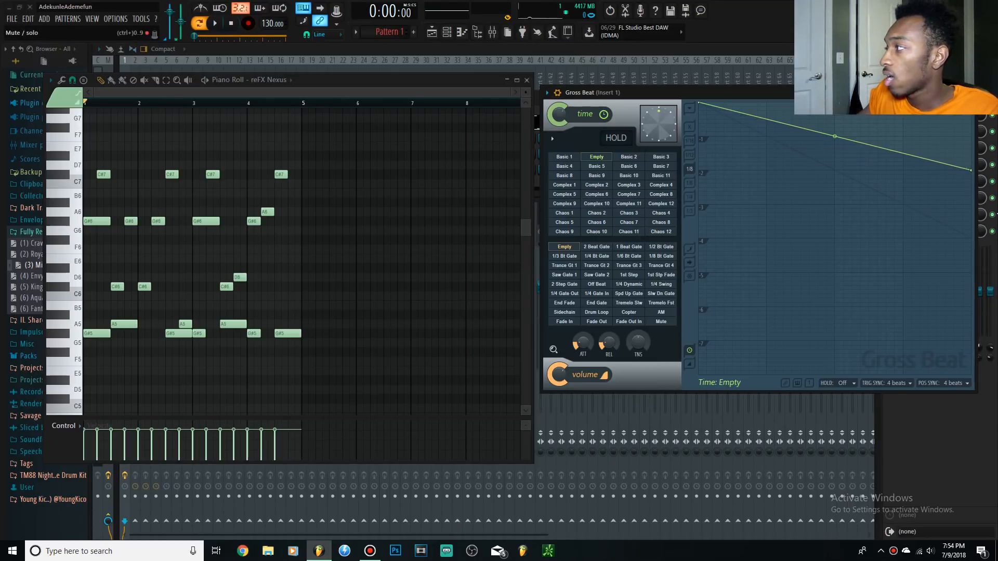
pyautogui.moveTo(969, 168); pyautogui.dragTo(970, 106)
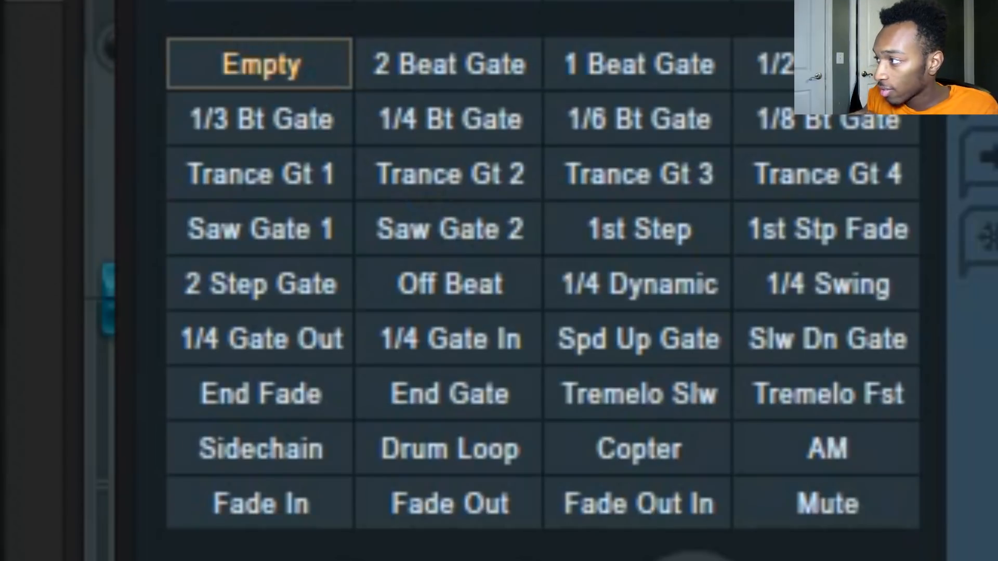
# Lower both end points of the Empty volume envelope to the half-way level and play the quieter melody briefly
pyautogui.moveTo(584, 152); pyautogui.dragTo(257, 67)
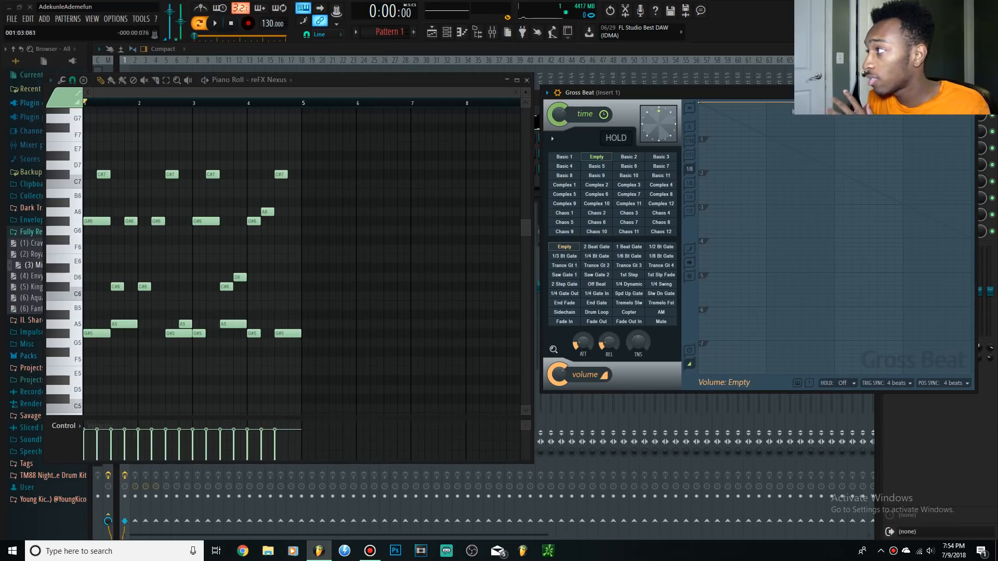
pyautogui.moveTo(971, 103); pyautogui.dragTo(962, 241)
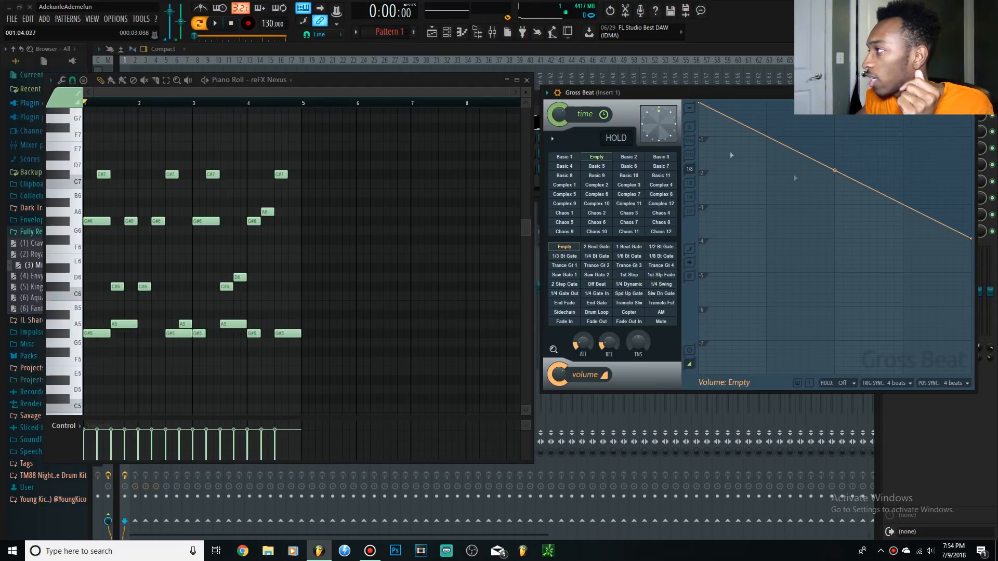
pyautogui.moveTo(701, 103); pyautogui.dragTo(703, 234)
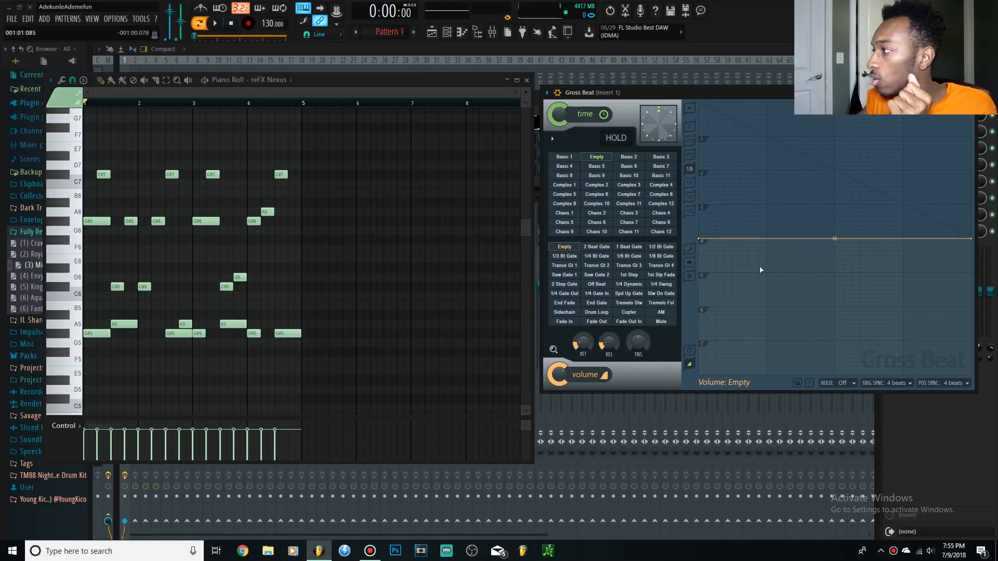
pyautogui.click(217, 25)
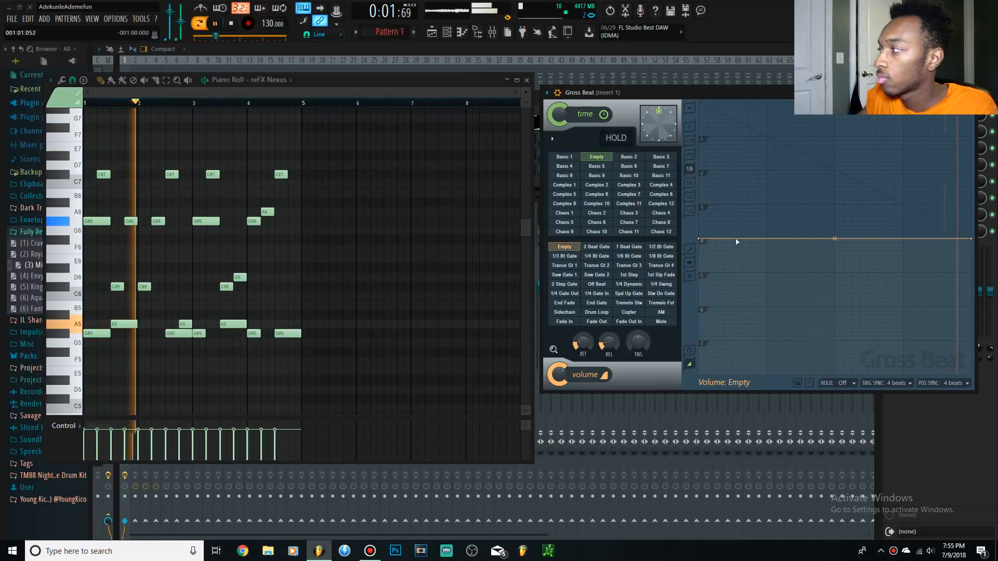
pyautogui.click(231, 24)
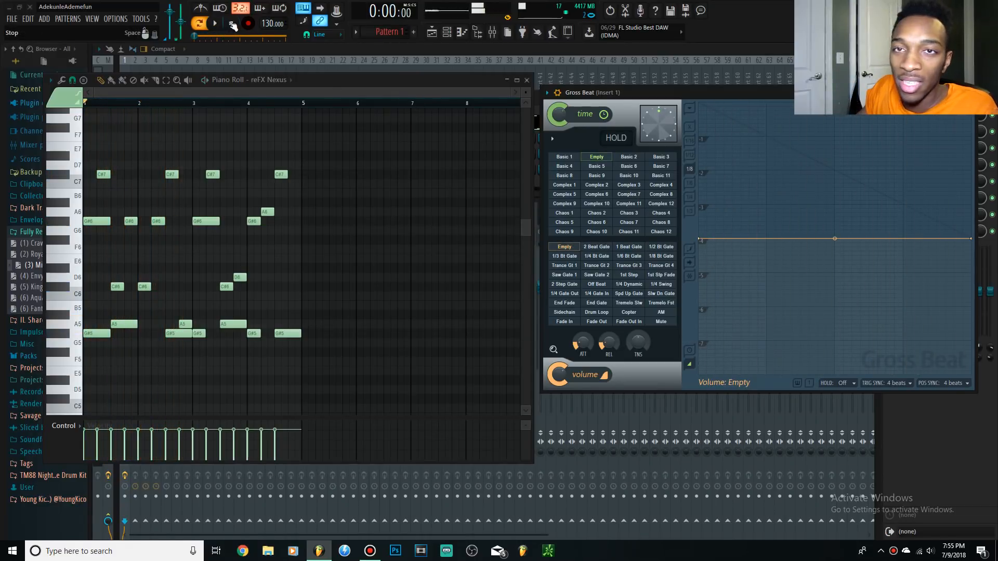
# Raise both end points of the volume envelope back to full level and play the melody briefly
pyautogui.moveTo(701, 240); pyautogui.dragTo(699, 103)
pyautogui.moveTo(970, 240); pyautogui.dragTo(969, 103)
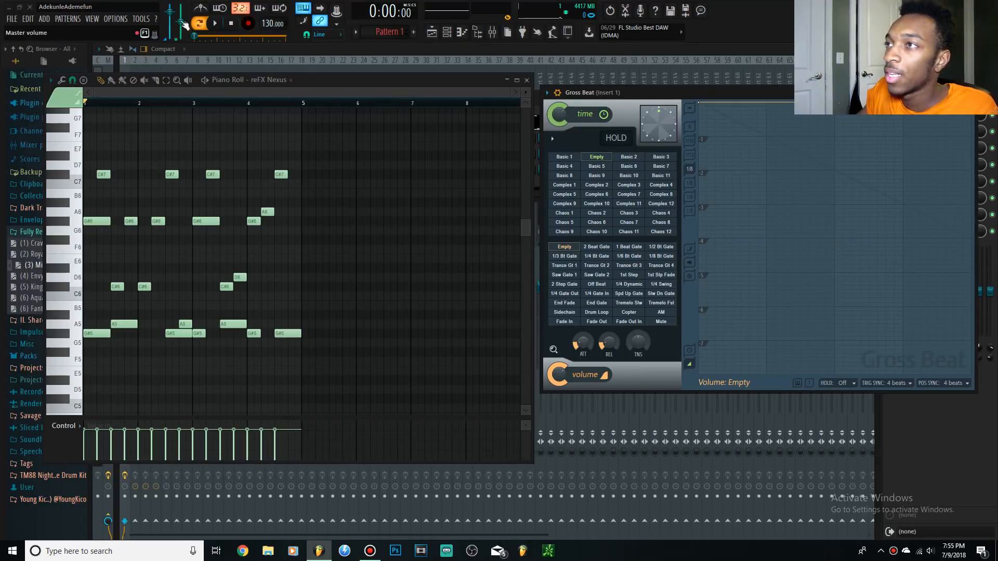
pyautogui.click(215, 24)
pyautogui.click(231, 24)
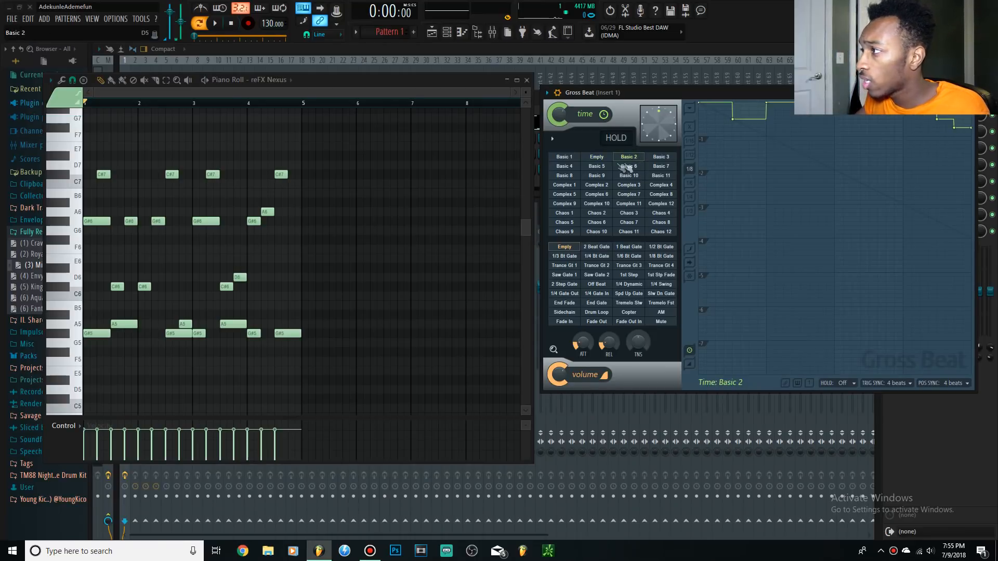
# Return the time slot to Empty and load several Gross Beat presets in turn, including Flanging, Momentary and Patterns
pyautogui.click(595, 158)
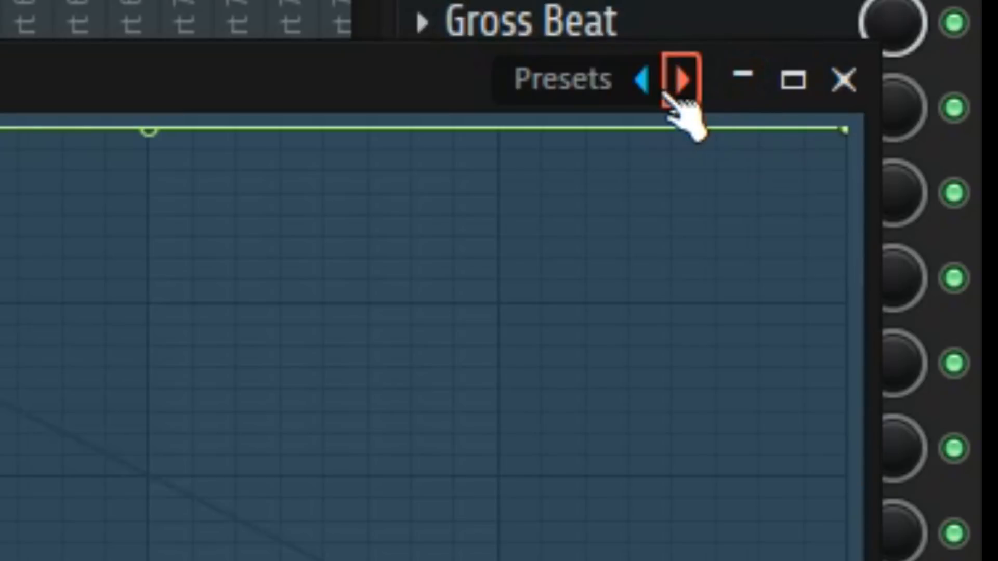
pyautogui.click(544, 83)
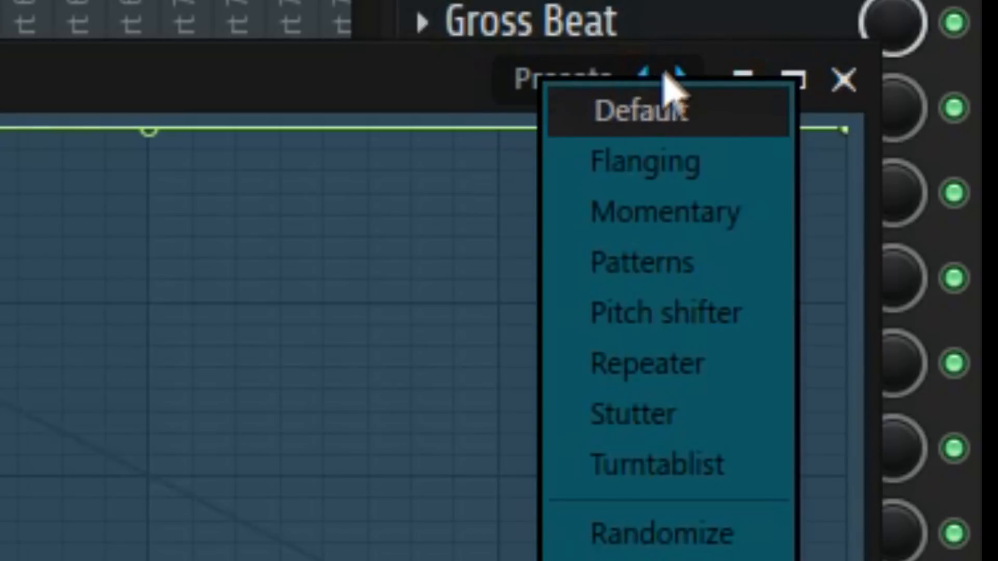
pyautogui.click(670, 161)
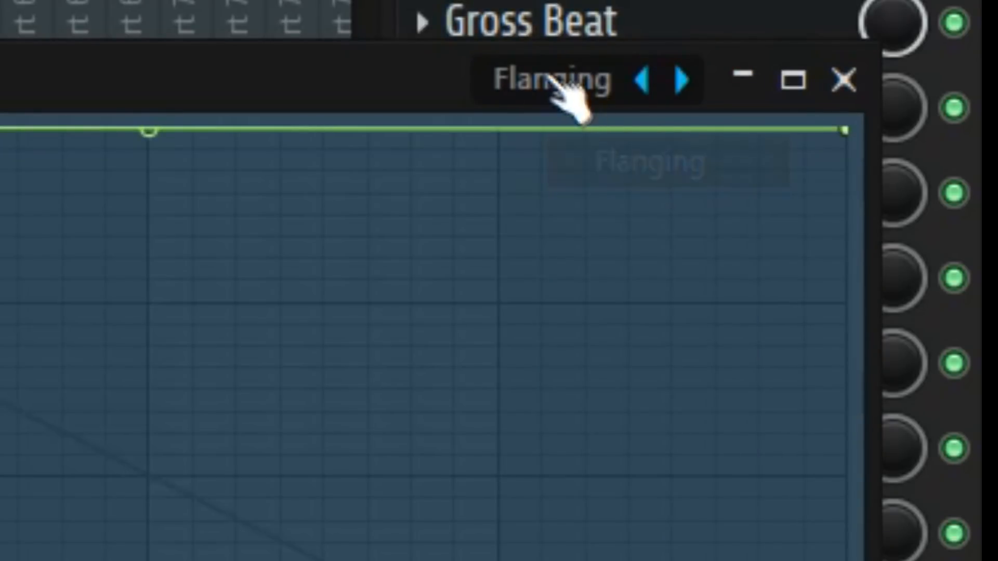
pyautogui.click(541, 89)
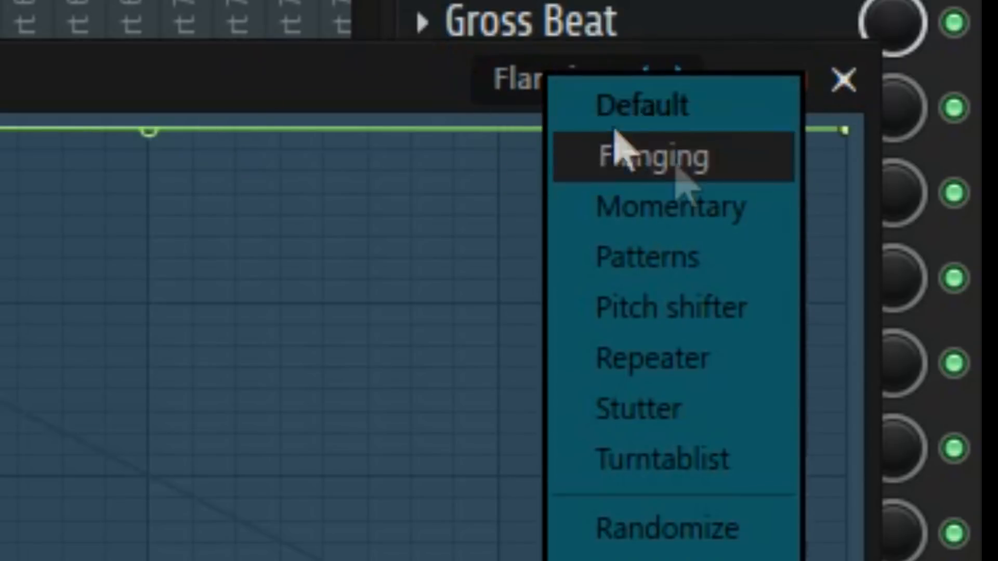
pyautogui.click(681, 205)
pyautogui.click(543, 79)
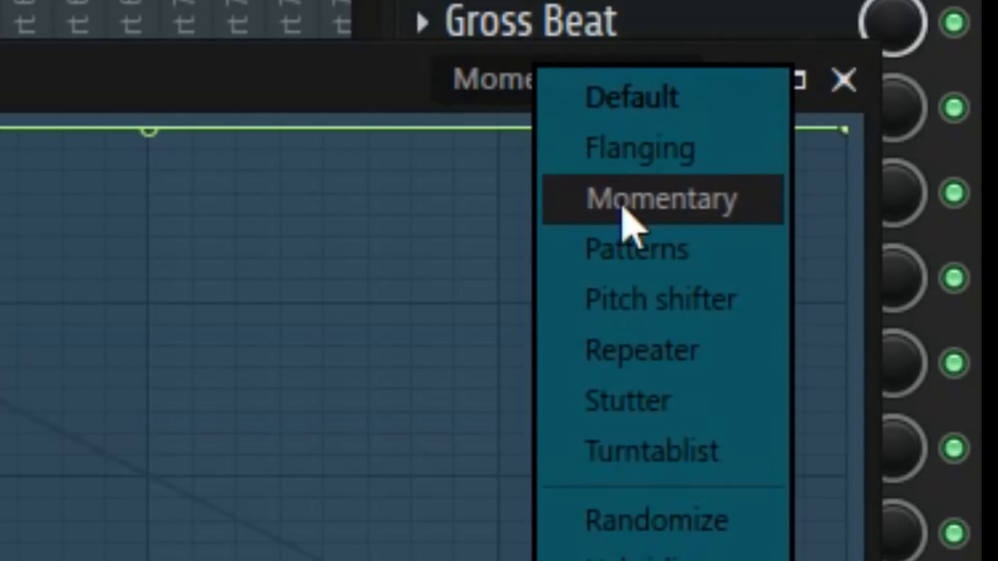
pyautogui.click(653, 260)
pyautogui.click(543, 79)
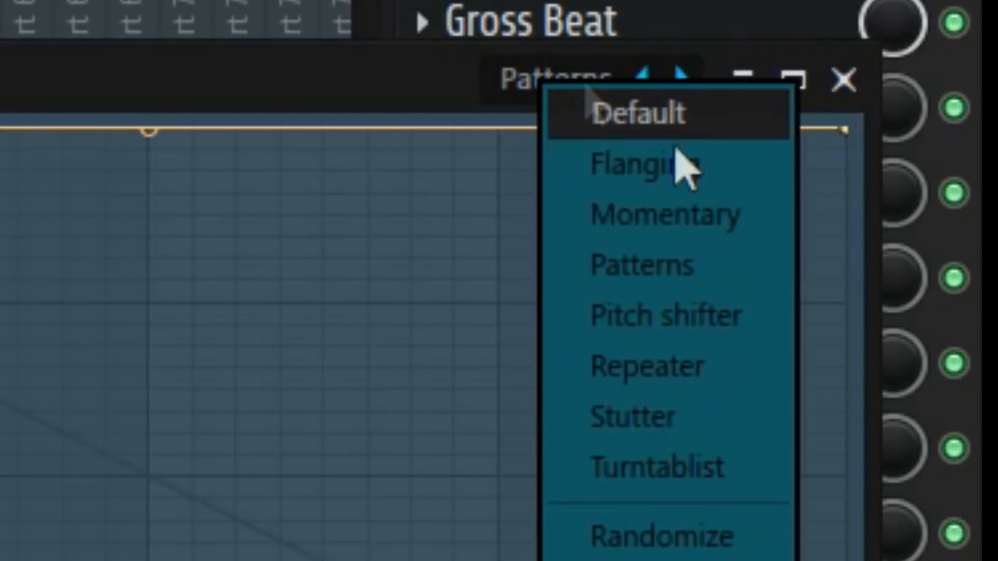
pyautogui.click(676, 377)
pyautogui.click(565, 89)
pyautogui.click(644, 201)
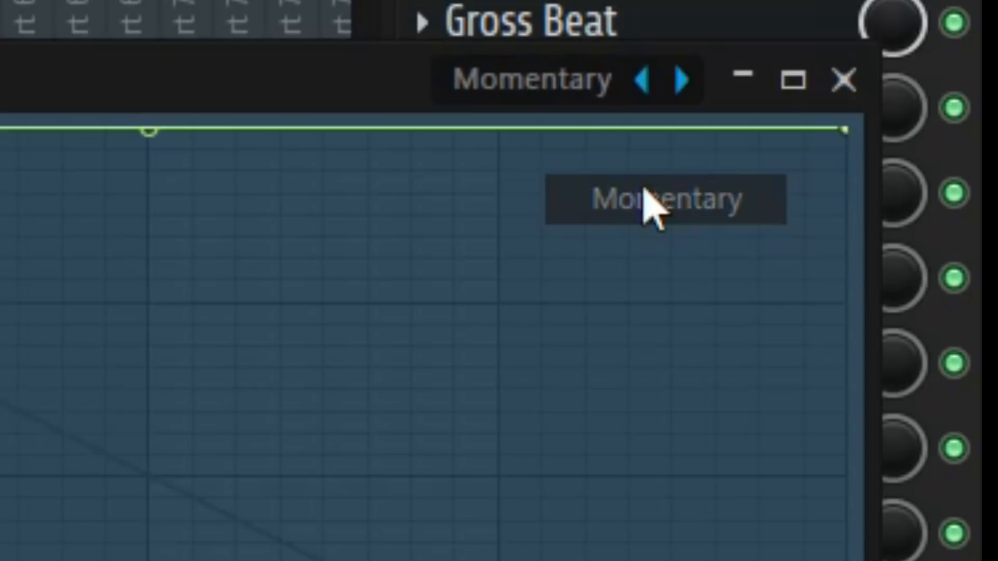
pyautogui.click(515, 89)
pyautogui.click(548, 177)
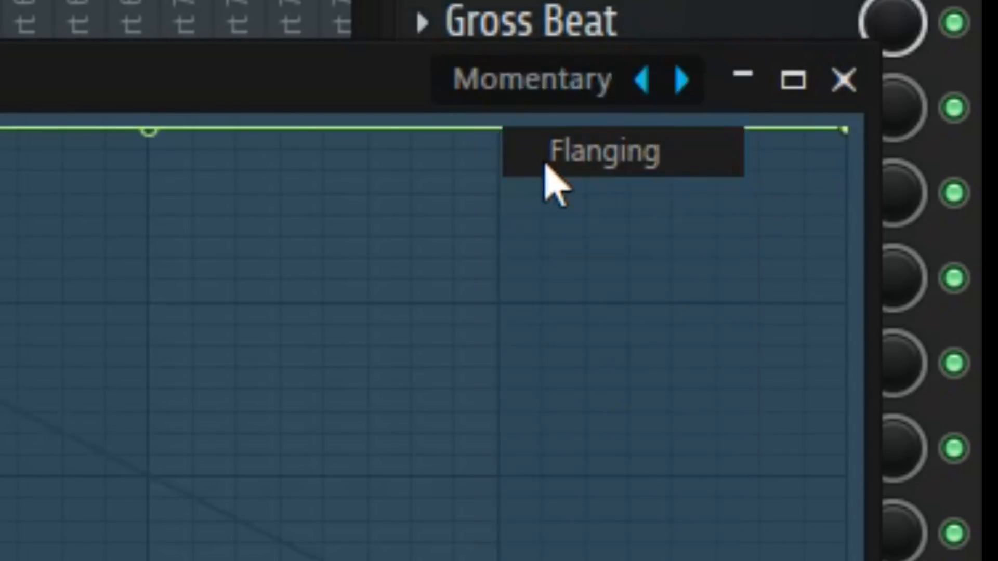
# Load the Momentary preset in Gross Beat
pyautogui.click(599, 89)
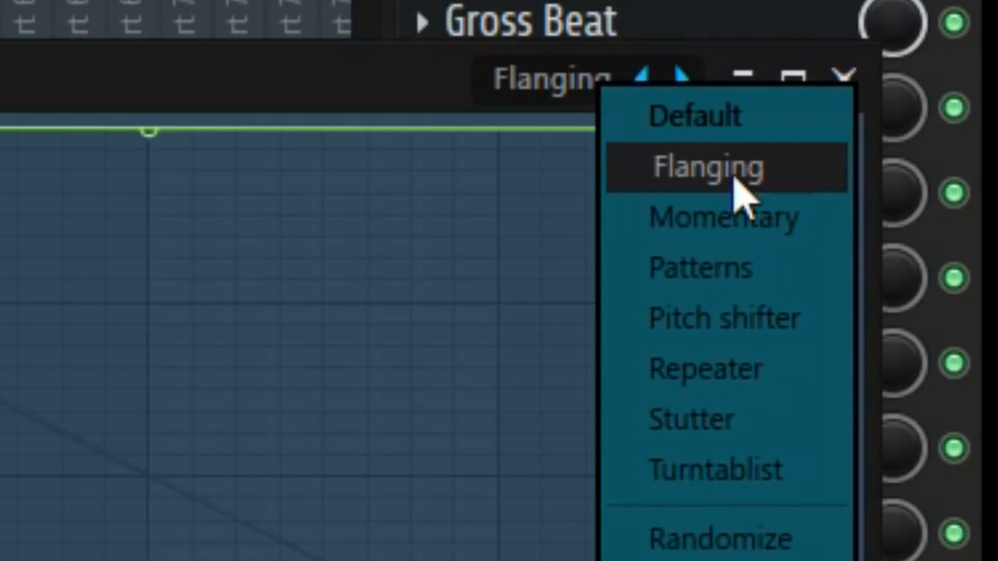
pyautogui.click(750, 218)
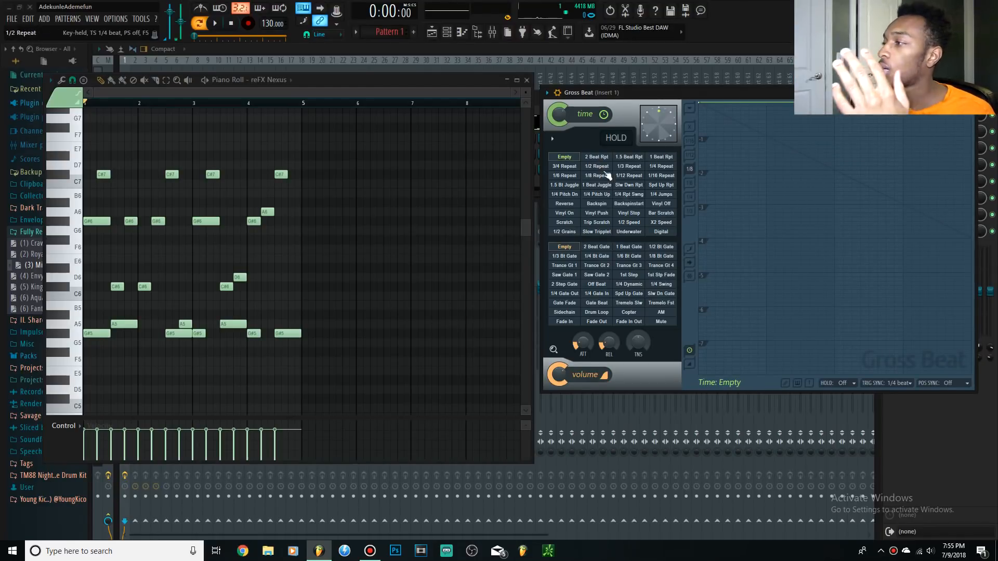
# Apply the 1/2 Speed time effect and play the melody through it, stopping playback at the end
pyautogui.click(630, 222)
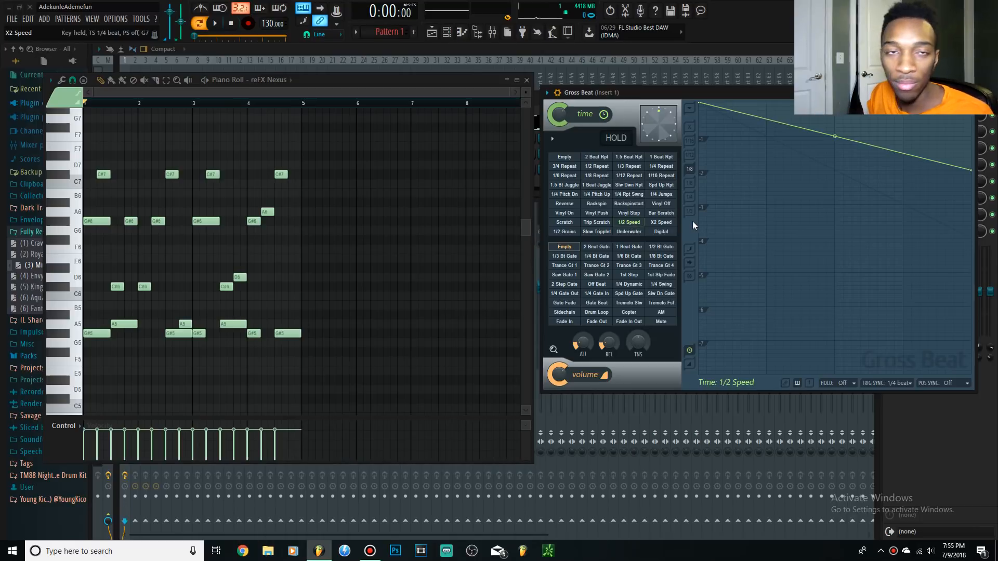
pyautogui.press('space')
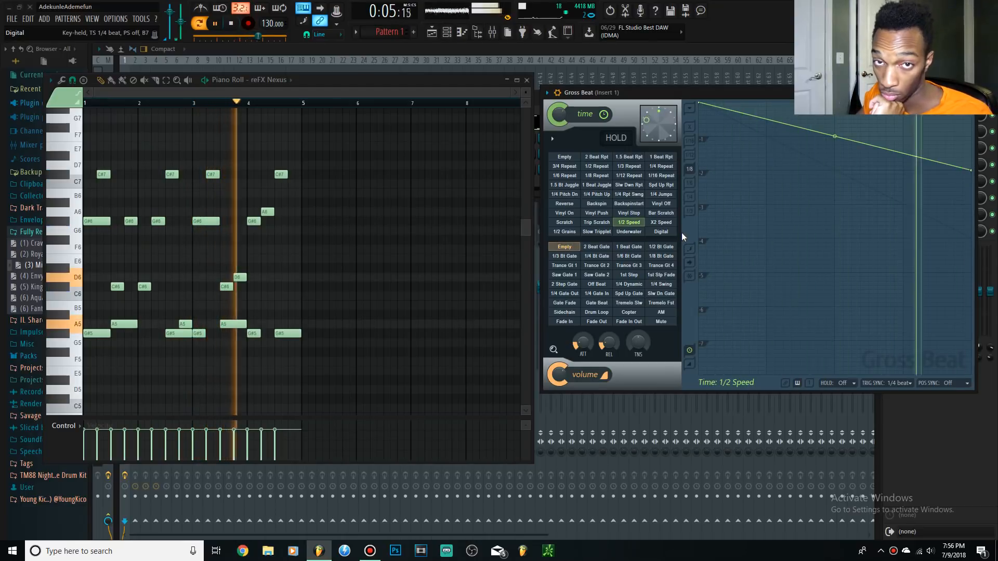
pyautogui.press('space')
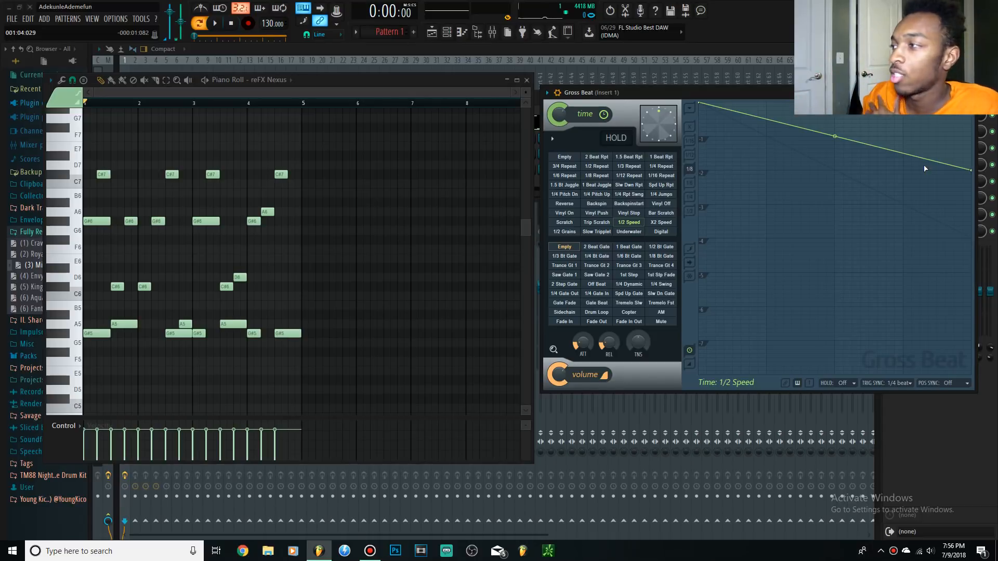
# Apply the Slow Tripplet time effect and audition the melody with it
pyautogui.click(596, 232)
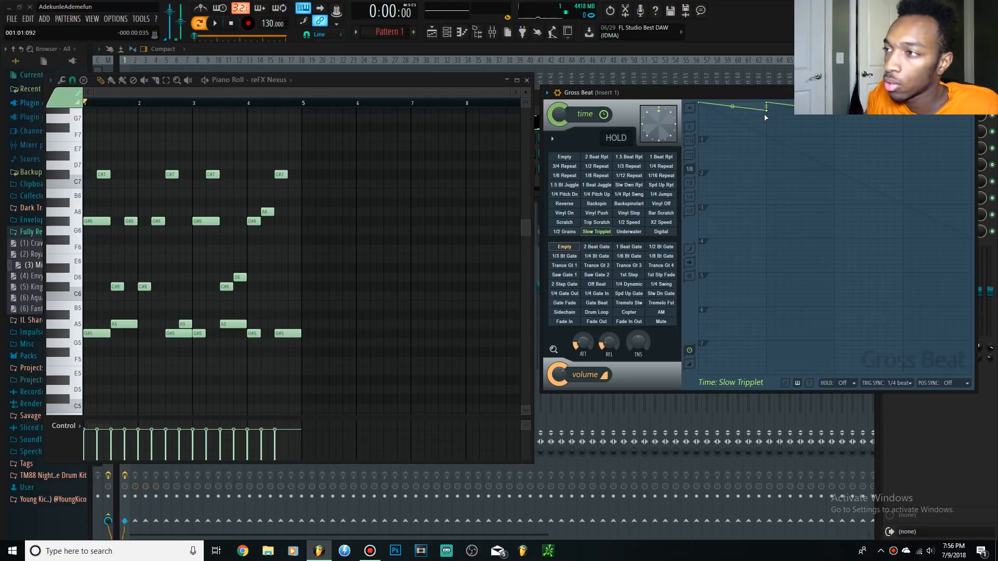
pyautogui.press('space')
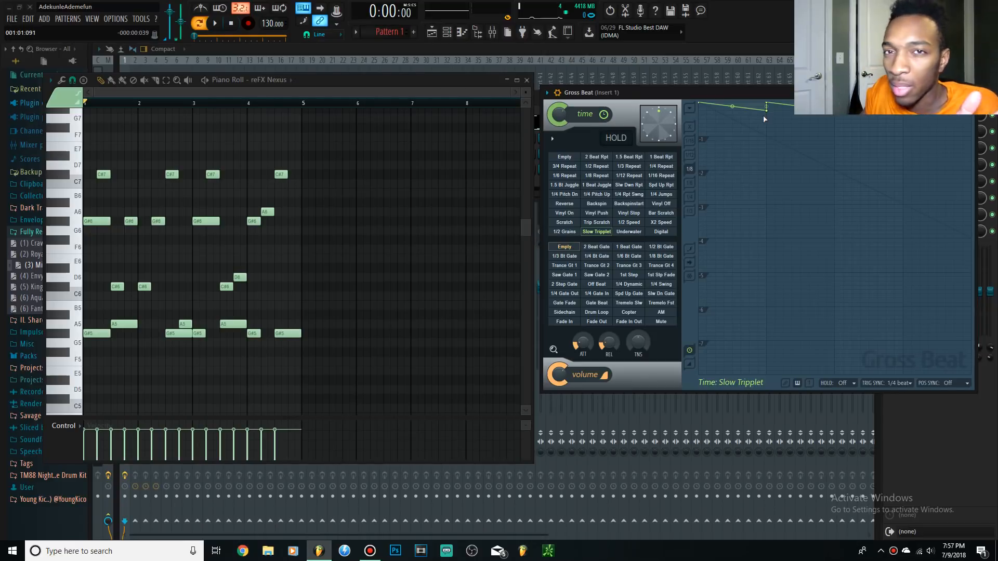
# Switch the Gross Beat time slot to the 2 Beat Rpt effect
pyautogui.click(569, 158)
pyautogui.click(592, 158)
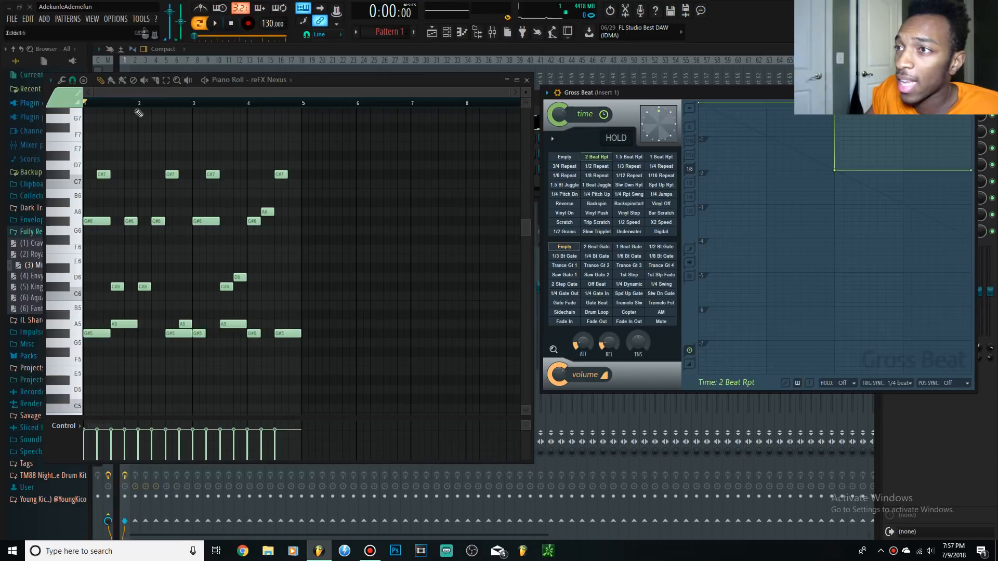
# Select all of bar 1 on the piano roll timeline and play that section with the 2 Beat Rpt effect
pyautogui.moveTo(112, 105); pyautogui.dragTo(74, 104)
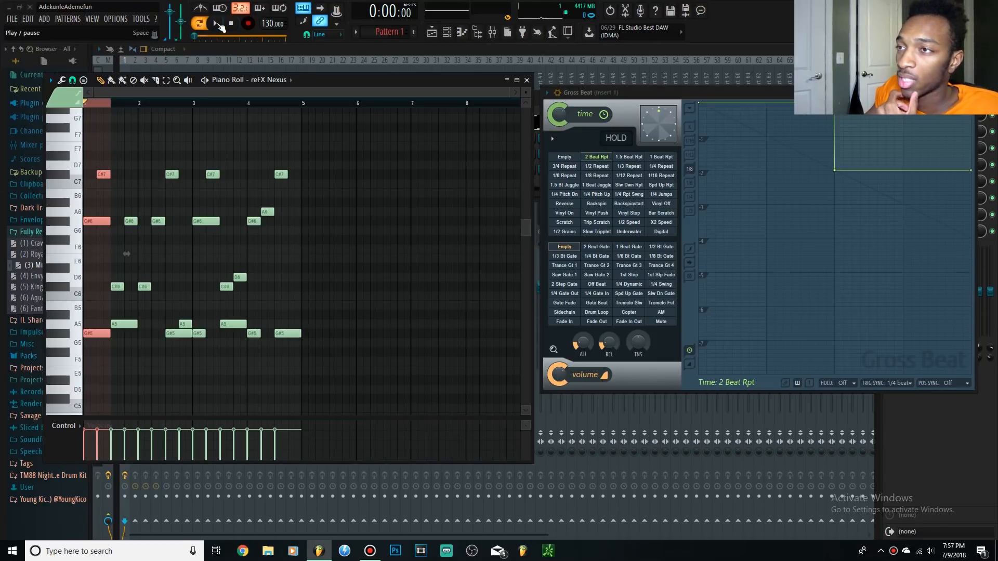
pyautogui.moveTo(136, 108); pyautogui.dragTo(138, 107)
pyautogui.scroll(3, 138, 107)
pyautogui.press('space')
pyautogui.scroll(-3, 193, 263)
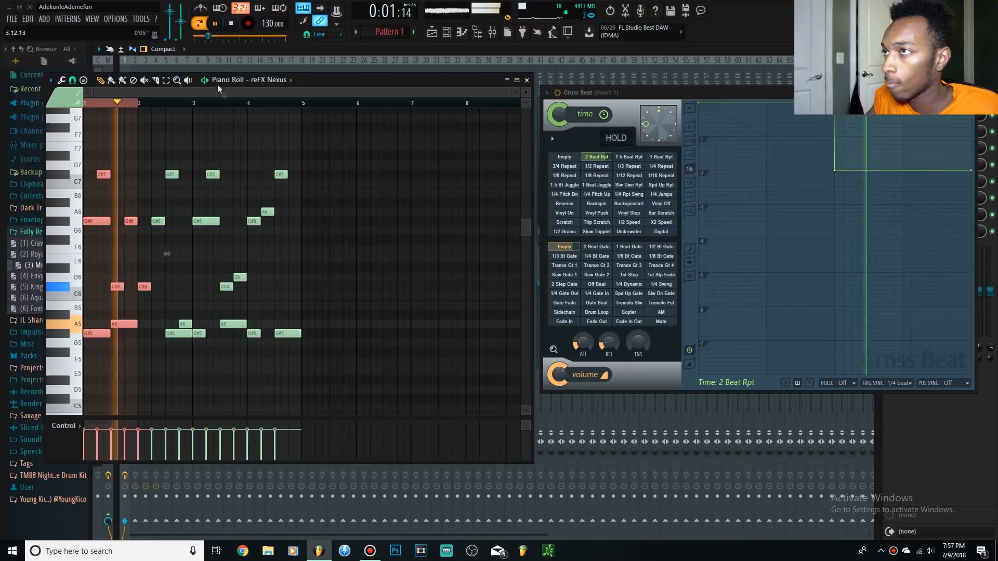
# Stop the 2 Beat Rpt playback and replace the piano roll's timeline selection with one covering only bar 1
pyautogui.click(232, 24)
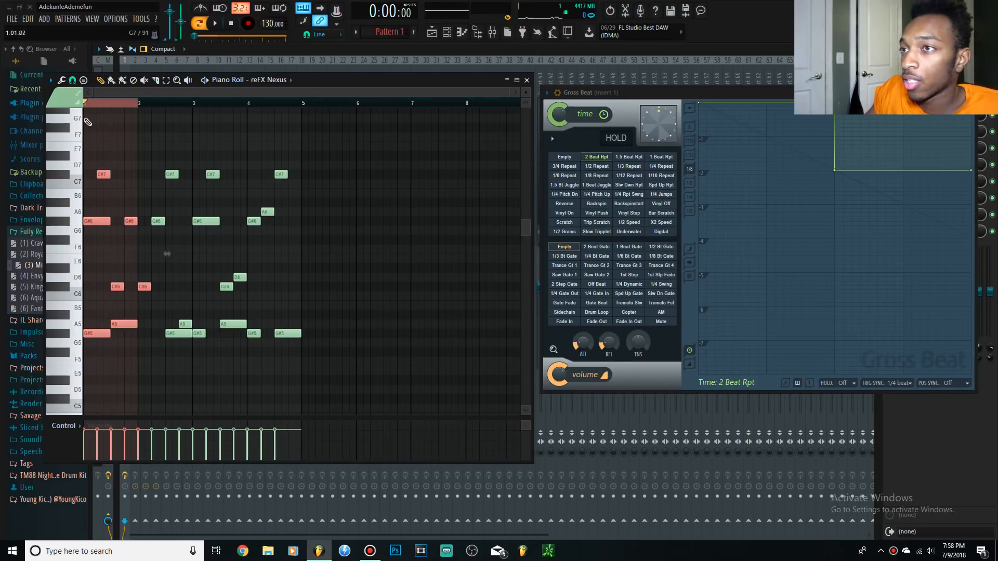
pyautogui.press('space')
pyautogui.click(90, 109)
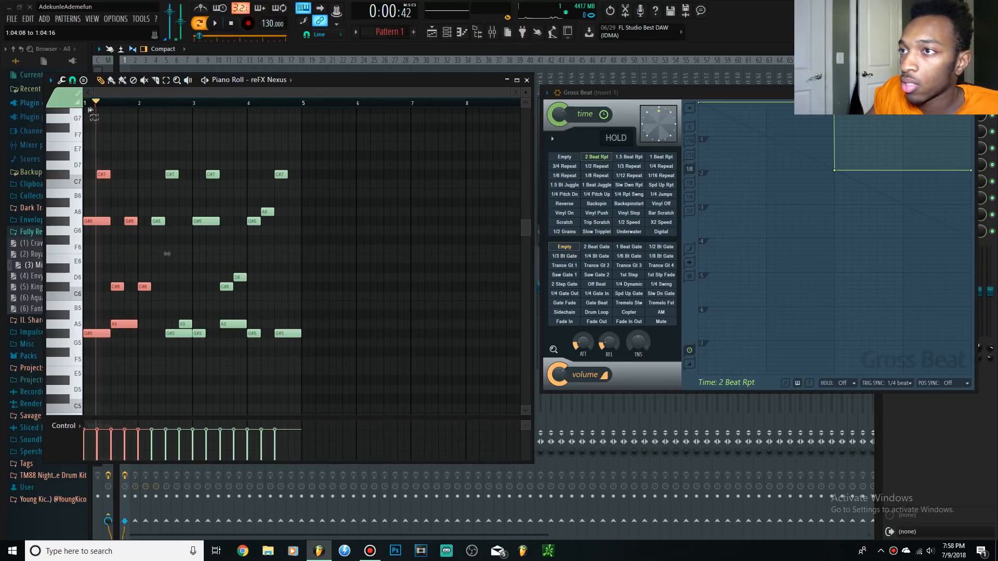
pyautogui.press('space')
pyautogui.rightClick(99, 103)
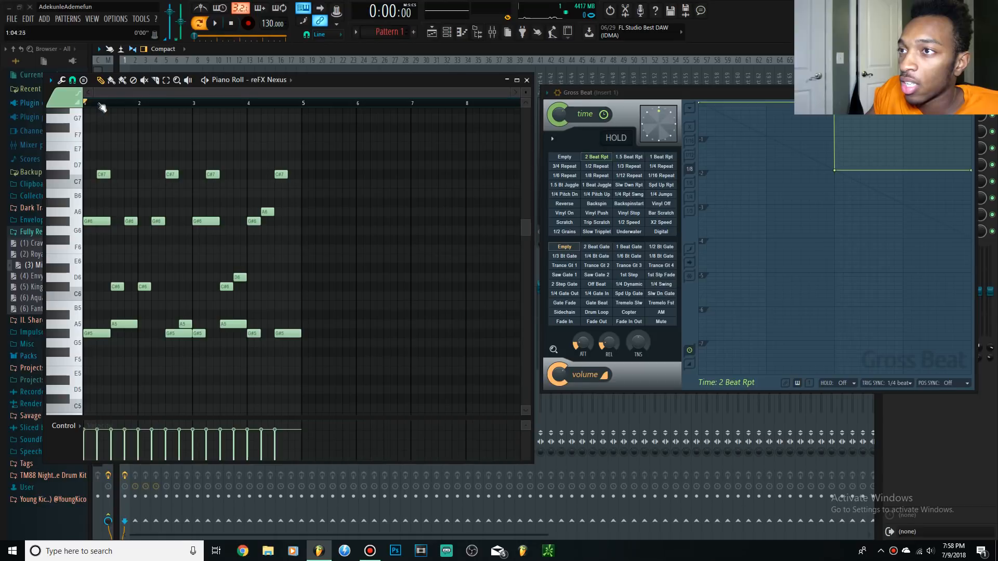
pyautogui.press('space')
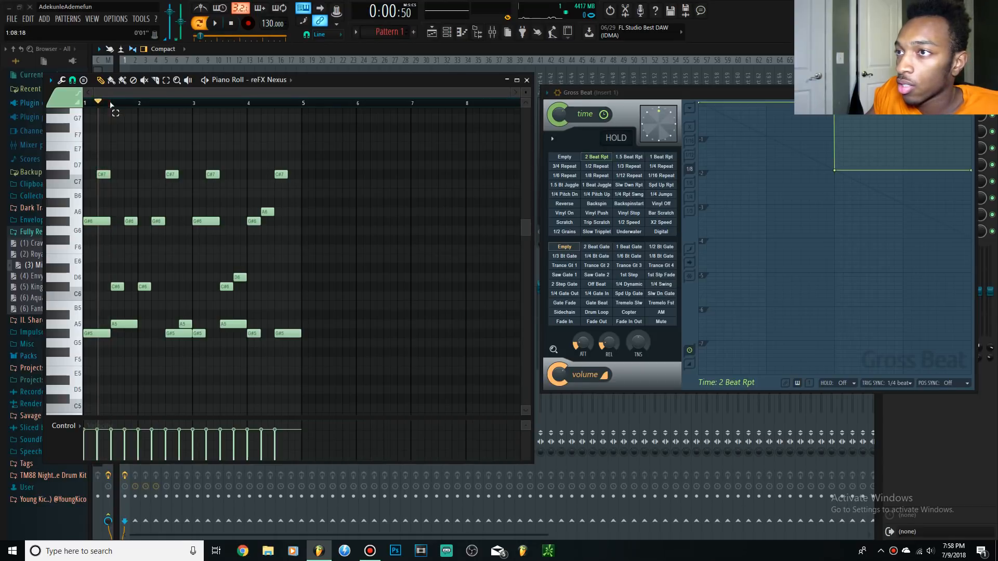
pyautogui.moveTo(81, 102); pyautogui.dragTo(124, 105)
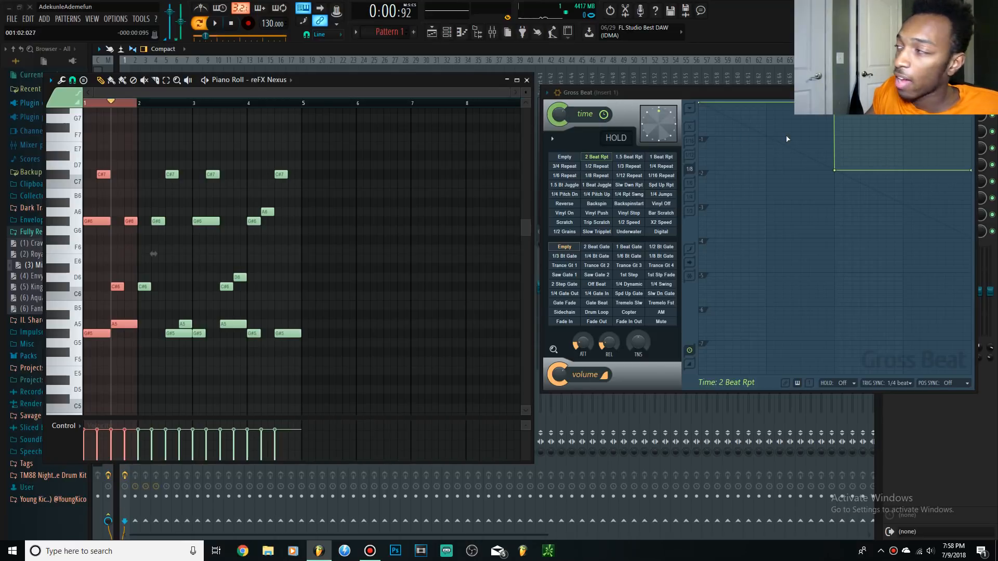
# Switch the Gross Beat time slot to 1.5 Beat Rpt and audition the selected bar with it
pyautogui.click(627, 159)
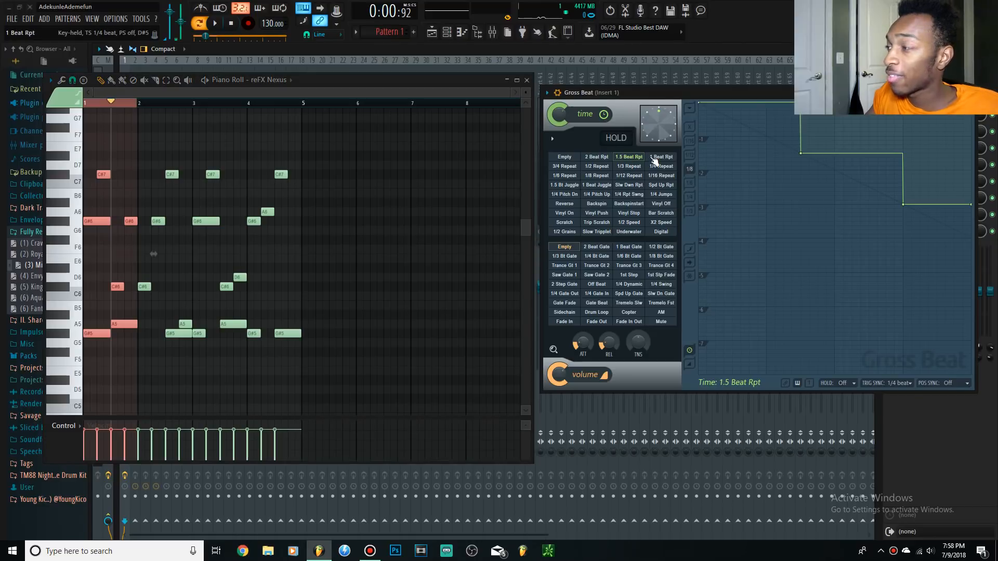
pyautogui.click(216, 23)
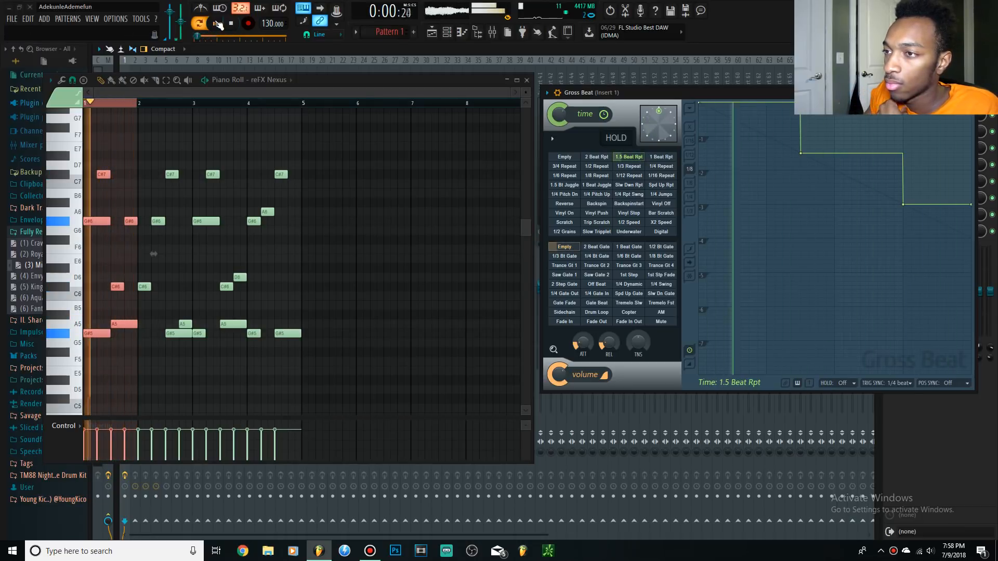
pyautogui.click(232, 25)
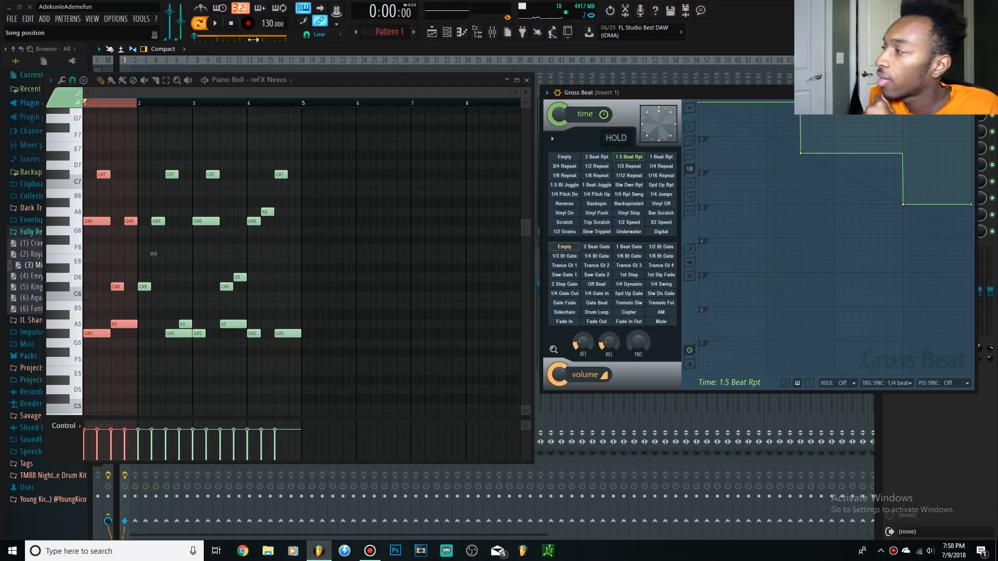
# Choose the Reverse time effect in Gross Beat and audition bar 1 through it, stopping playback at the end
pyautogui.click(643, 213)
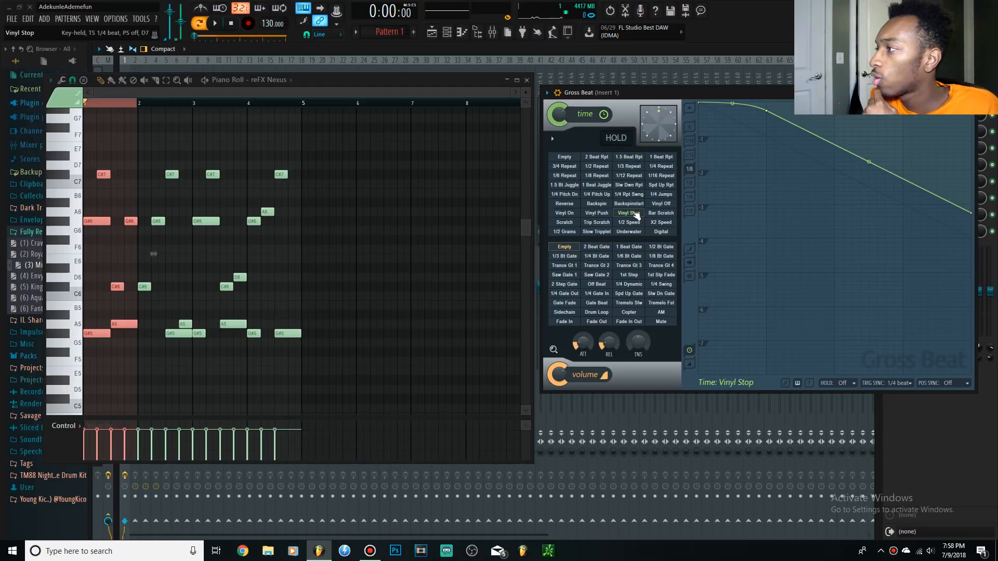
pyautogui.click(595, 209)
pyautogui.click(594, 207)
pyautogui.click(572, 205)
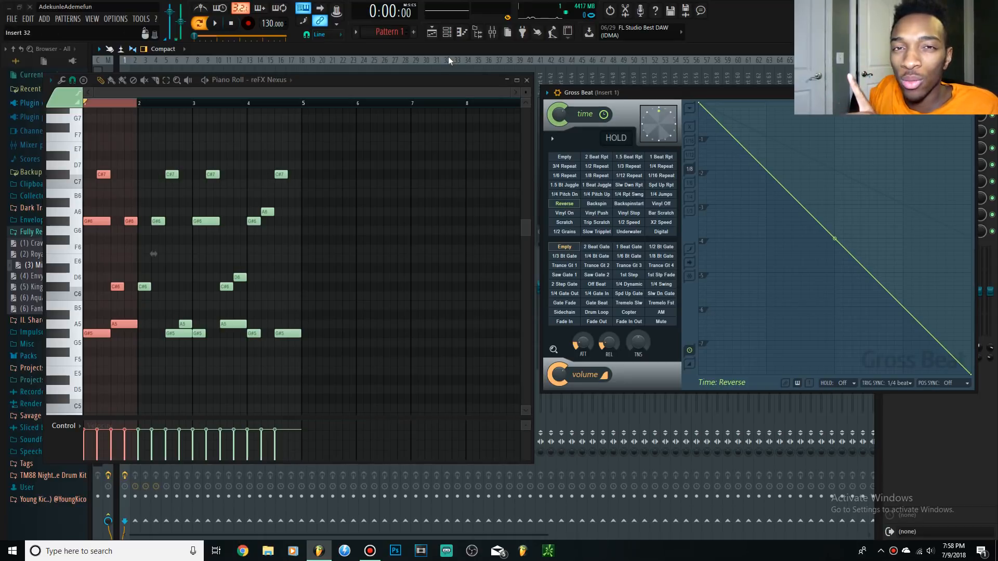
pyautogui.click(222, 26)
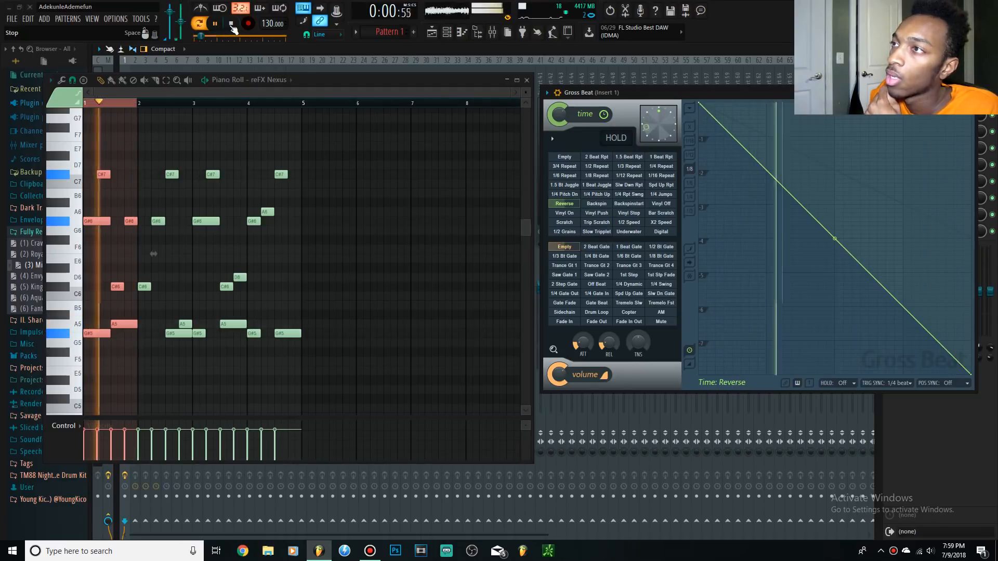
pyautogui.click(231, 24)
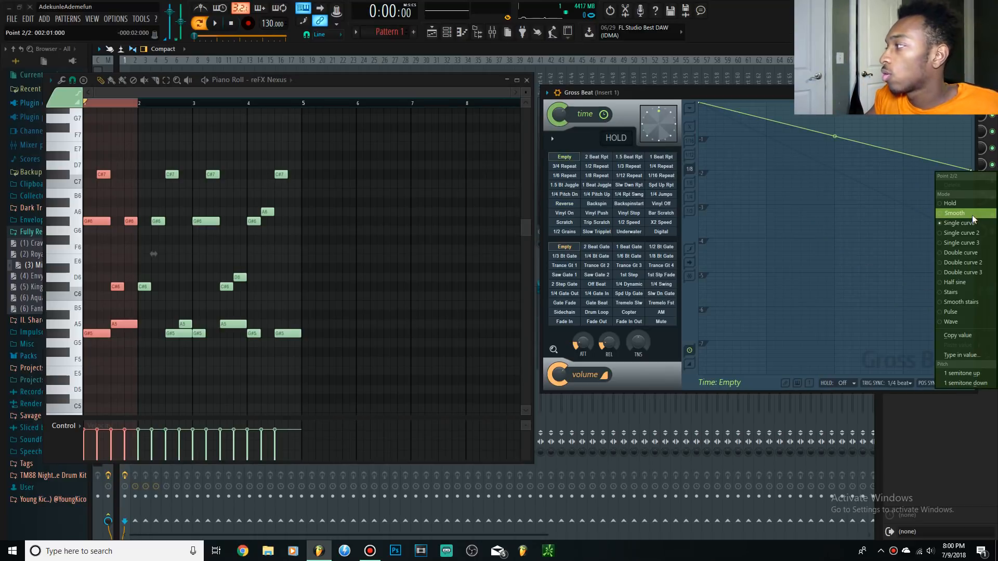
# Set the end point of the Empty slot's time envelope to Smooth mode and audition the melody
pyautogui.click(972, 214)
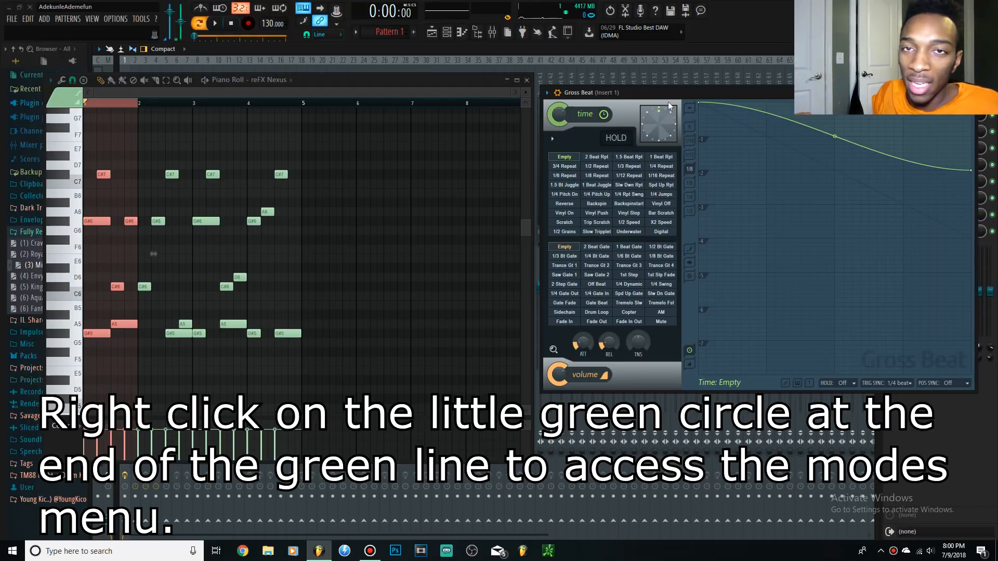
pyautogui.press('space')
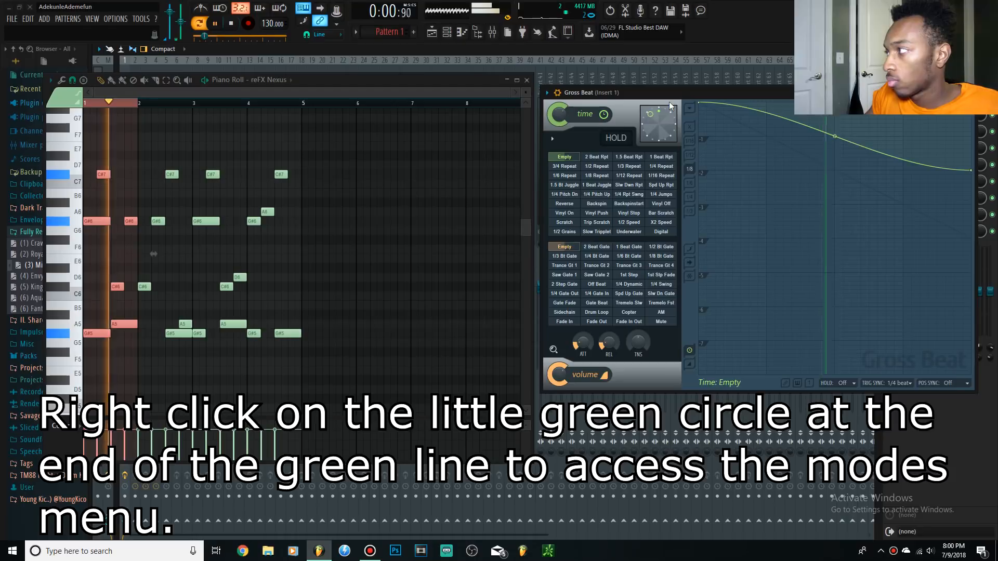
pyautogui.press('space')
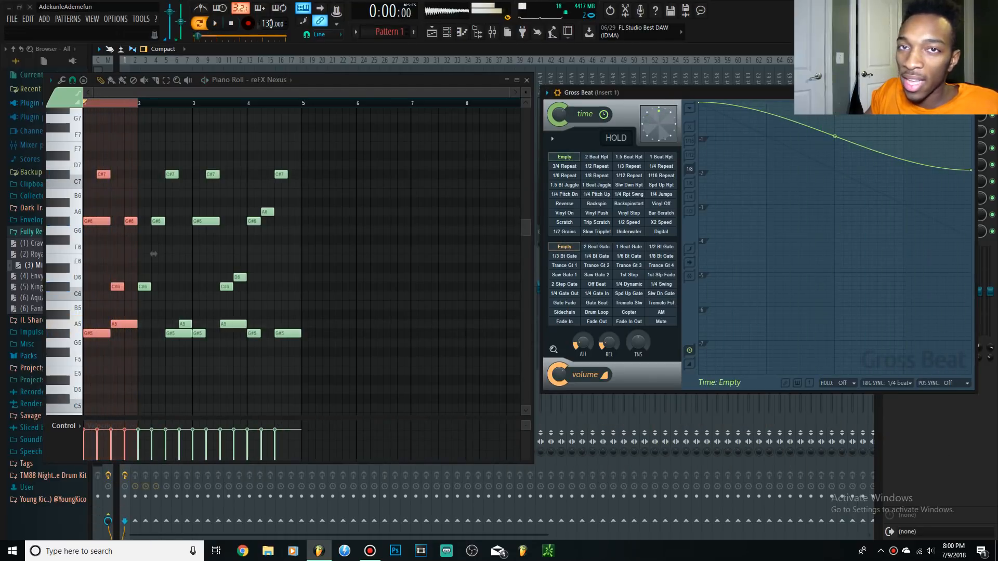
# Return the time envelope's end point to Single curve mode and briefly play the melody through it
pyautogui.rightClick(969, 169)
pyautogui.click(957, 224)
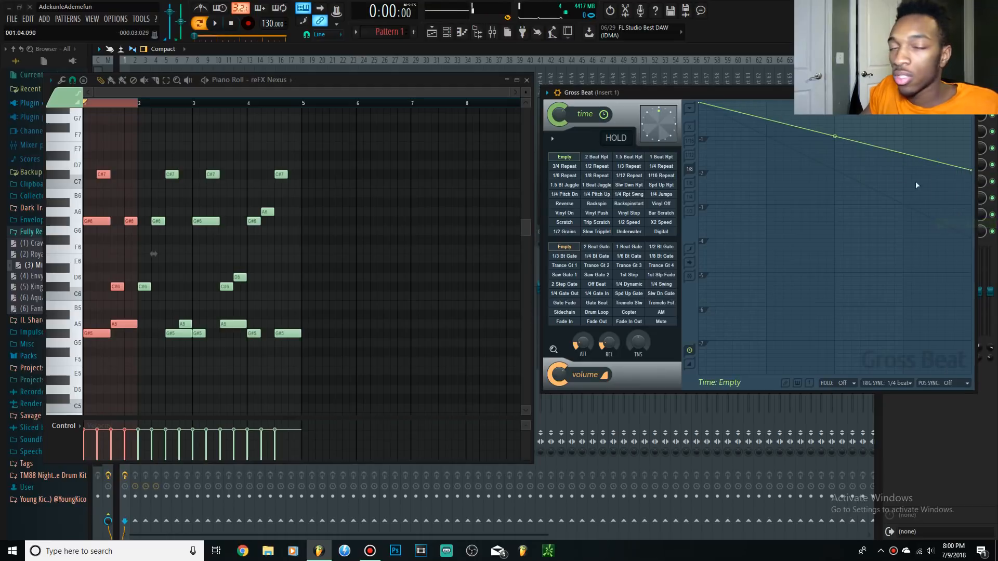
pyautogui.rightClick(971, 170)
pyautogui.click(971, 169)
pyautogui.press('space')
pyautogui.press('space')
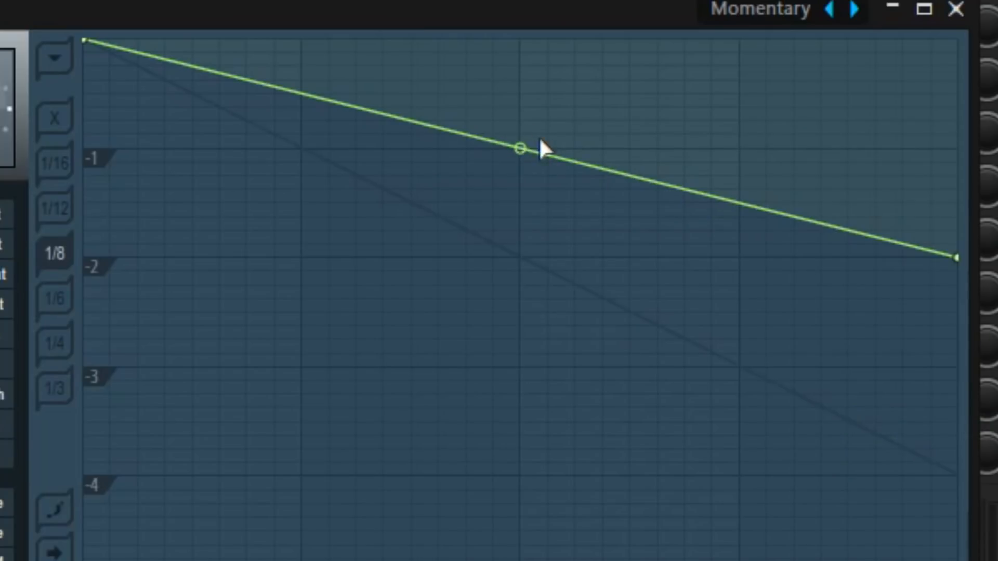
# Bend the time envelope fully upward with its tension handle, to about 93% tension, and audition the late drop
pyautogui.moveTo(526, 148); pyautogui.dragTo(518, 45)
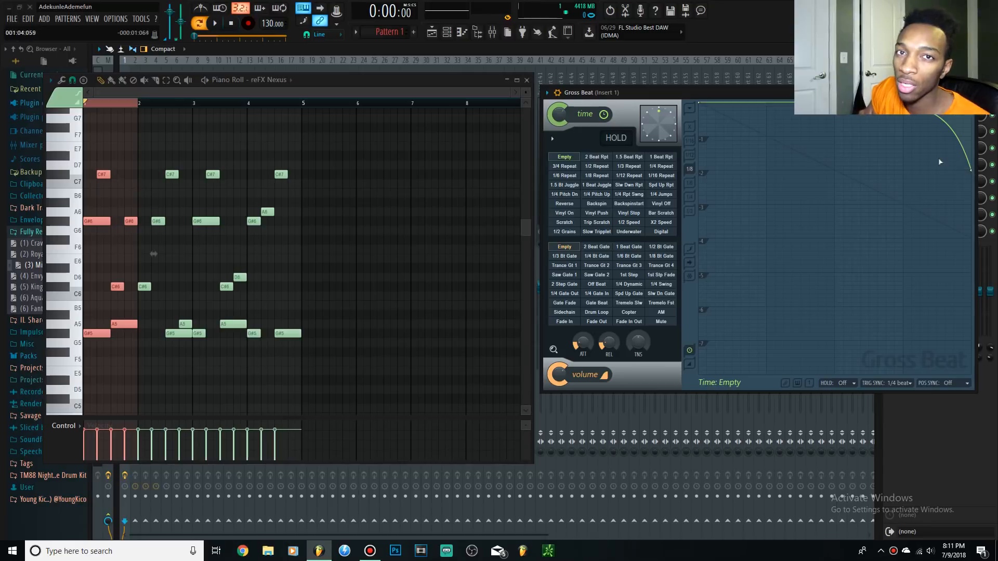
pyautogui.click(218, 25)
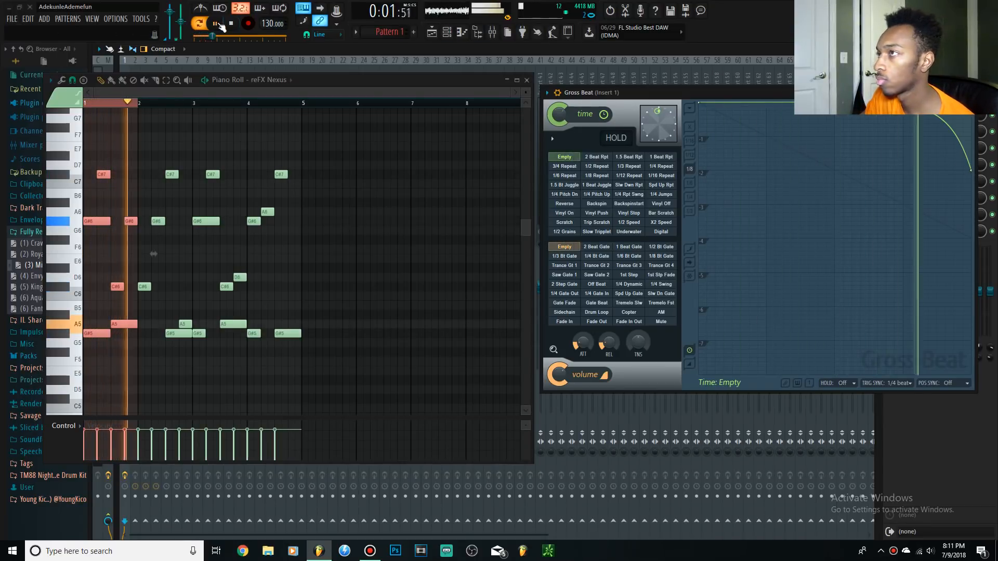
pyautogui.press('space')
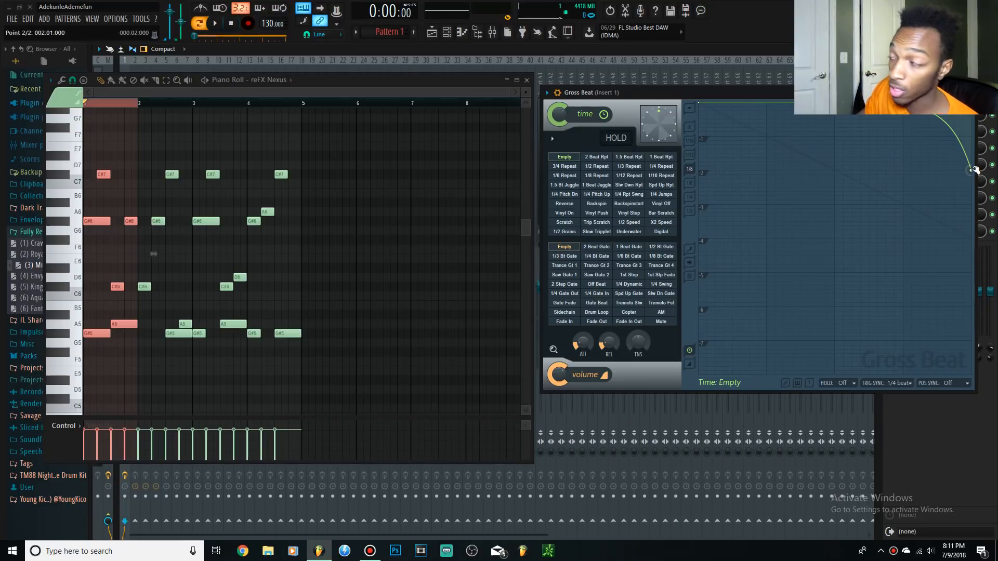
# Bend the time envelope down until its middle is level with the end point, and audition the early drop
pyautogui.moveTo(973, 169)
pyautogui.mouseDown()
pyautogui.moveTo(970, 377)
pyautogui.moveTo(970, 170)
pyautogui.mouseUp()
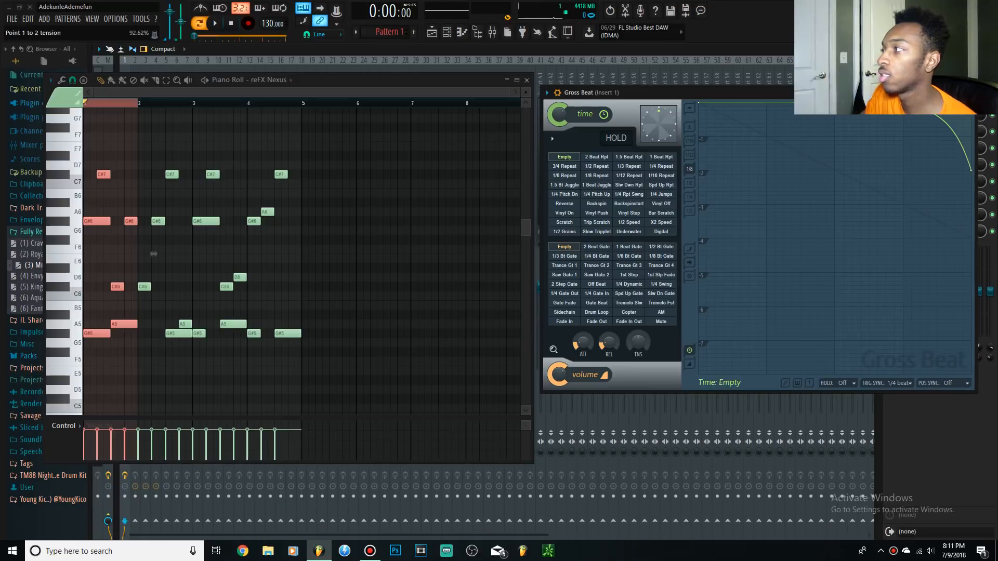
pyautogui.moveTo(834, 104); pyautogui.dragTo(835, 170)
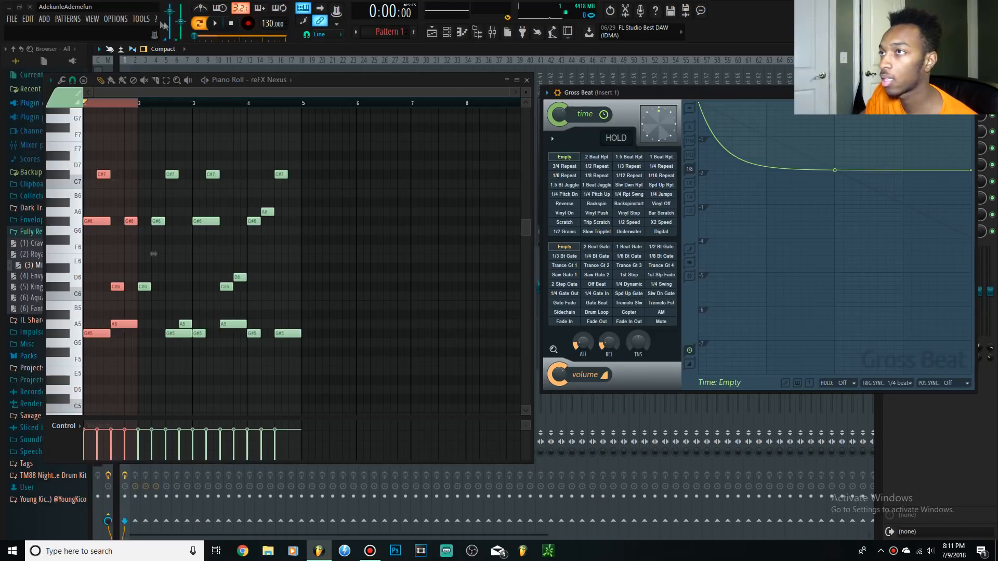
pyautogui.click(216, 24)
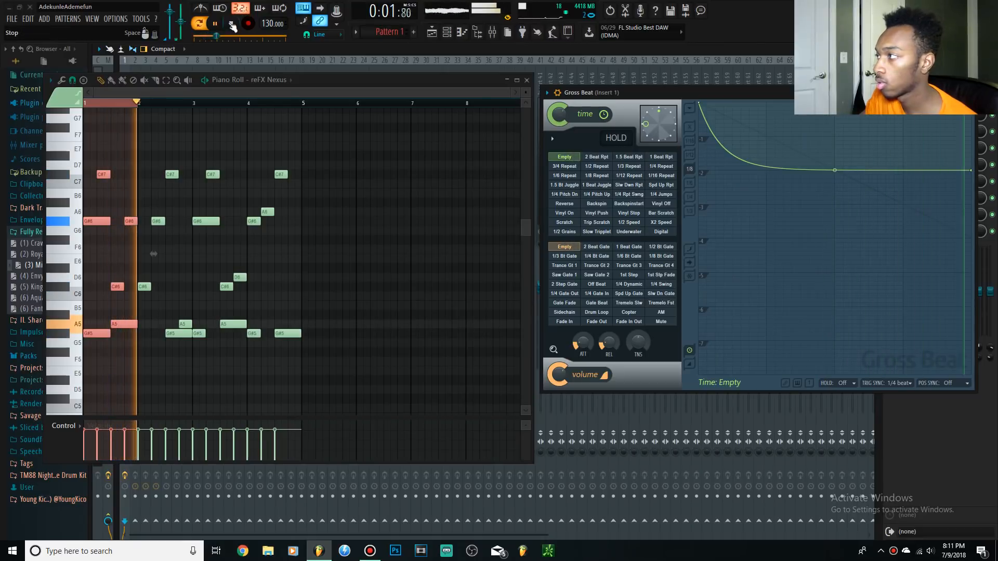
pyautogui.click(234, 25)
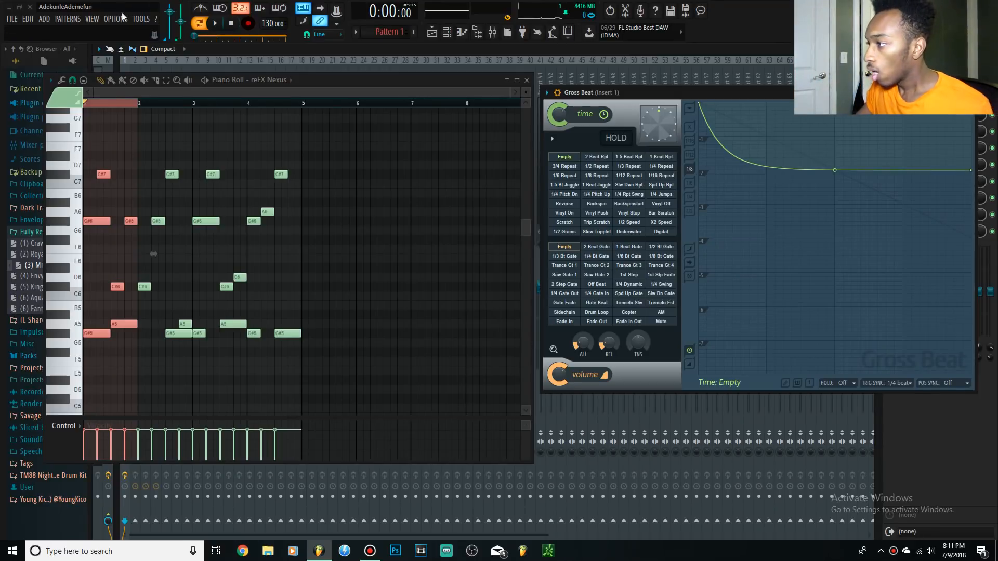
# Straighten the time envelope's line and change its end point to Double curve mode
pyautogui.moveTo(835, 170); pyautogui.dragTo(835, 137)
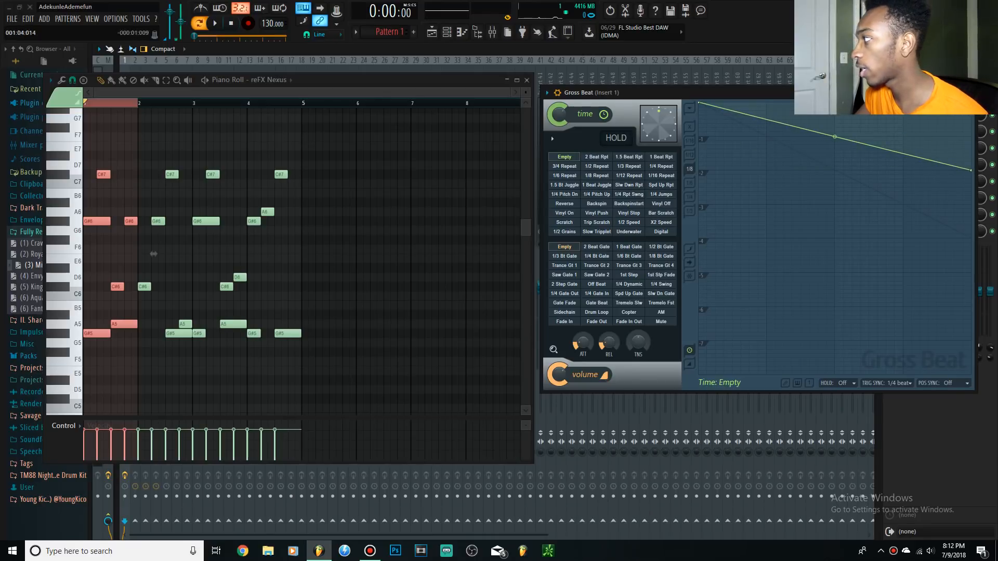
pyautogui.rightClick(972, 171)
pyautogui.click(968, 233)
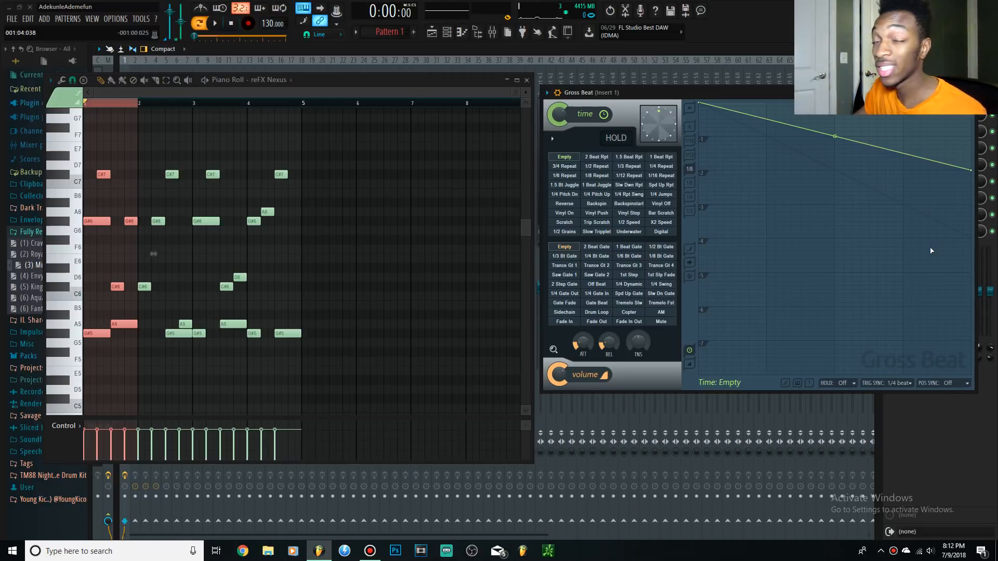
# Bend the double curve into an S shape that falls steeply at its middle, and audition the melody through it
pyautogui.moveTo(835, 136)
pyautogui.mouseDown()
pyautogui.moveTo(835, 109)
pyautogui.moveTo(834, 136)
pyautogui.mouseUp()
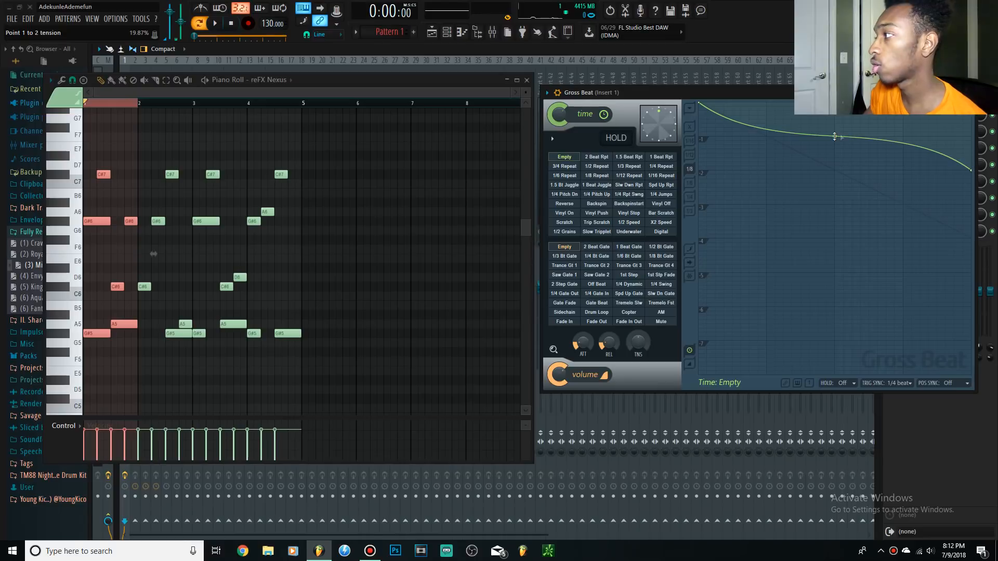
pyautogui.moveTo(842, 138)
pyautogui.mouseDown()
pyautogui.moveTo(842, 182)
pyautogui.moveTo(842, 154)
pyautogui.mouseUp()
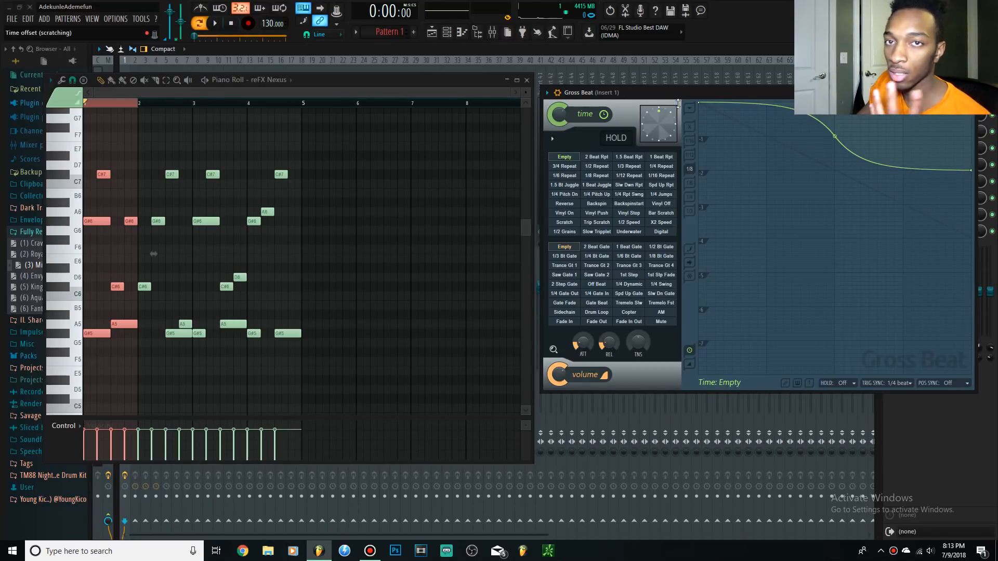
pyautogui.click(218, 23)
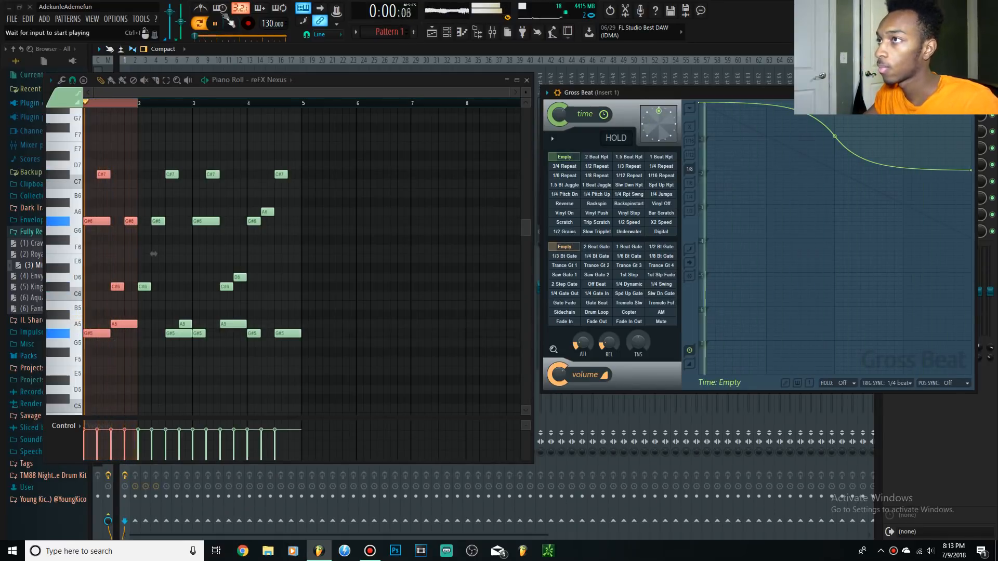
pyautogui.click(230, 25)
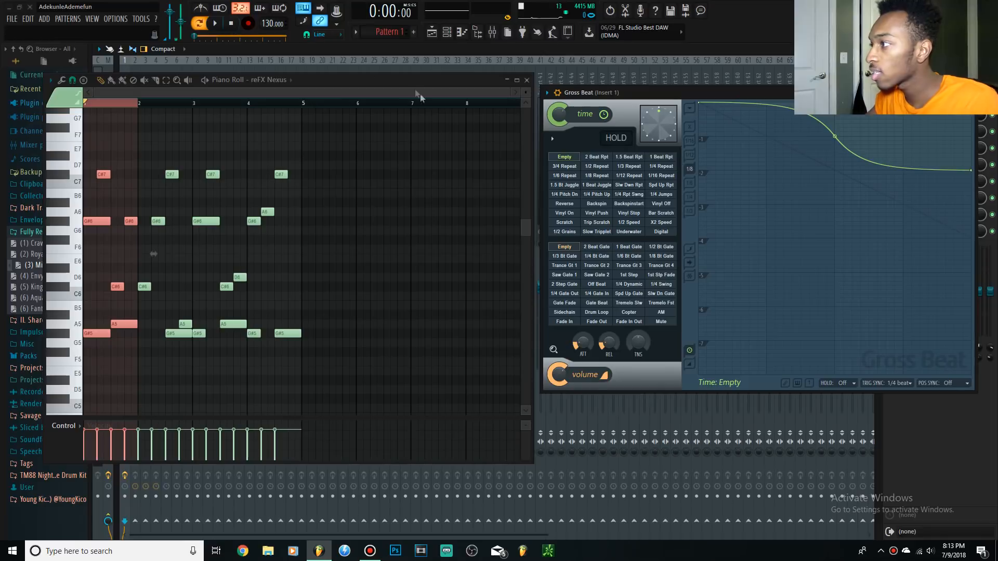
# Change the time envelope's end point to Half sine mode and bend the curve until it sags slightly below a straight line
pyautogui.rightClick(970, 170)
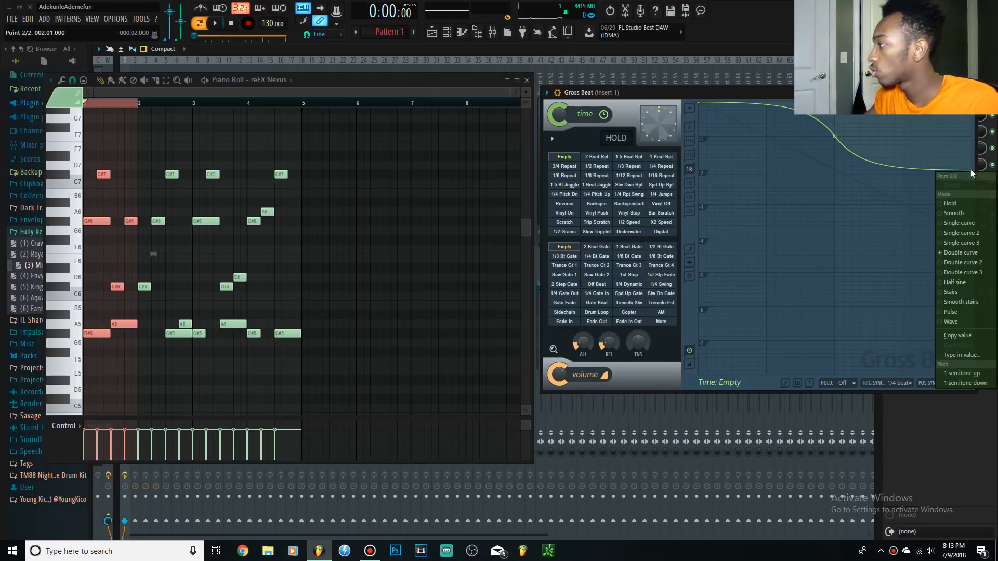
pyautogui.click(987, 282)
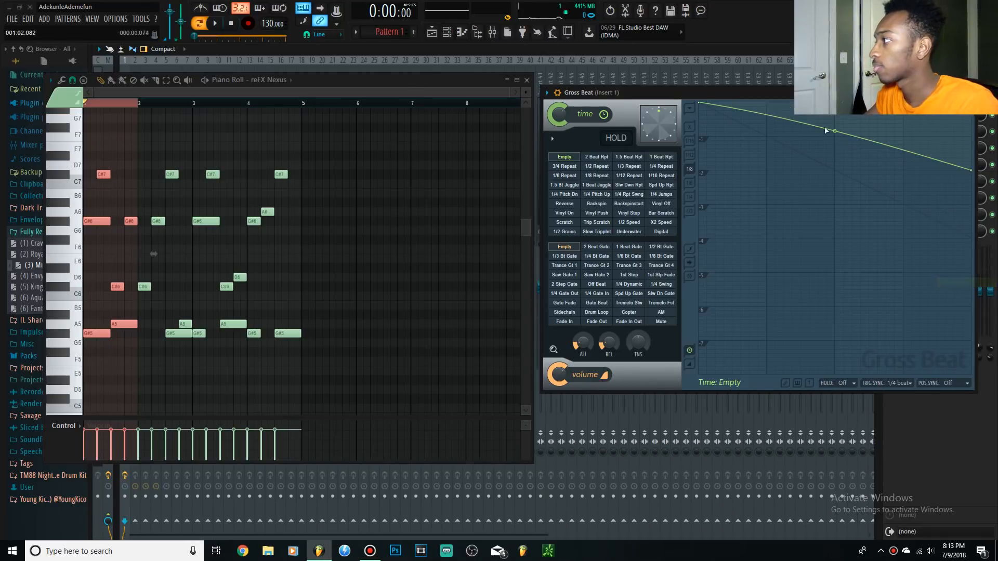
pyautogui.moveTo(841, 133)
pyautogui.mouseDown()
pyautogui.moveTo(834, 148)
pyautogui.moveTo(834, 122)
pyautogui.moveTo(835, 150)
pyautogui.mouseUp()
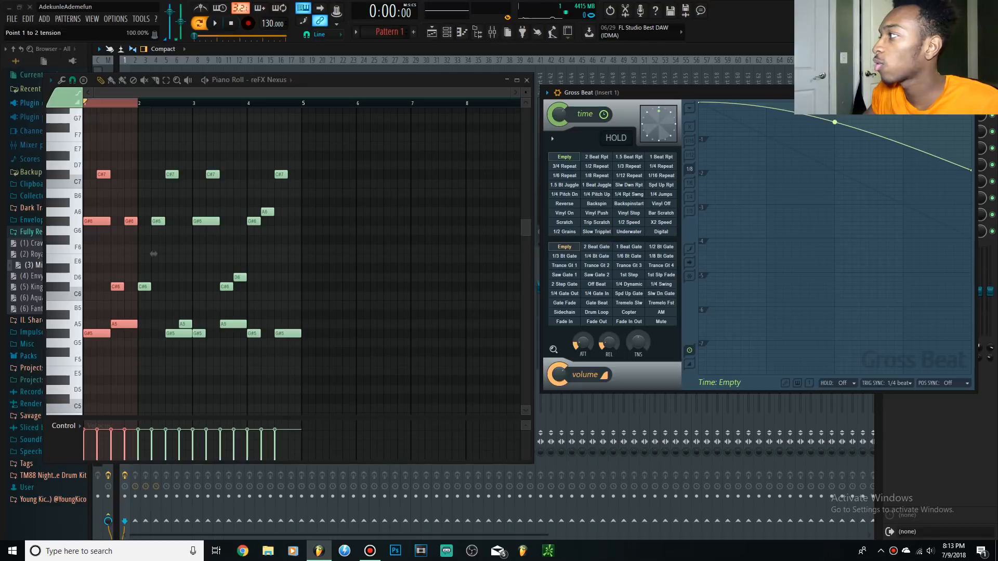
pyautogui.rightClick(940, 93)
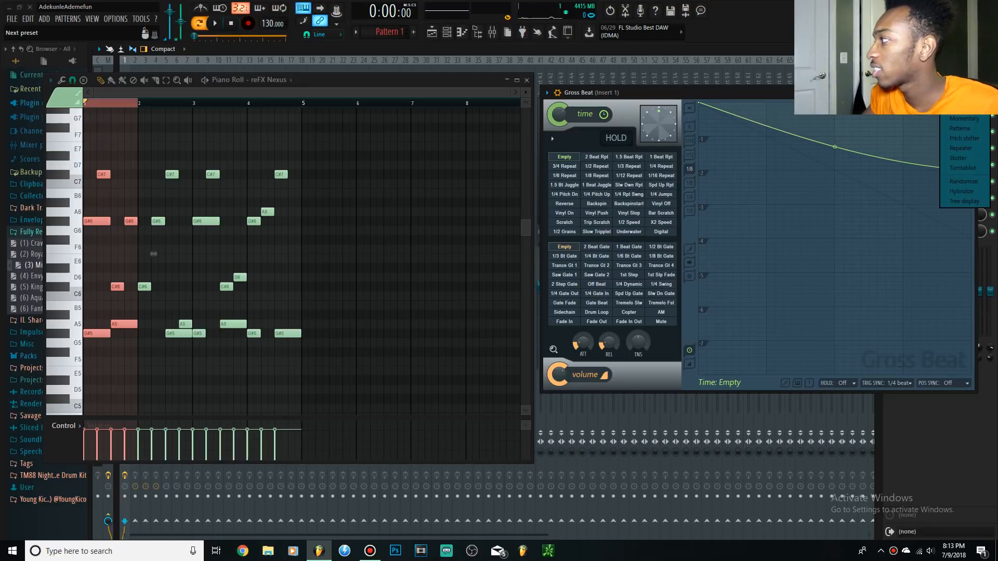
pyautogui.click(919, 176)
# Compare the end point's Single curve mode with Half sine by bending each curve, and audition the melody through the sagging half sine
pyautogui.rightClick(973, 171)
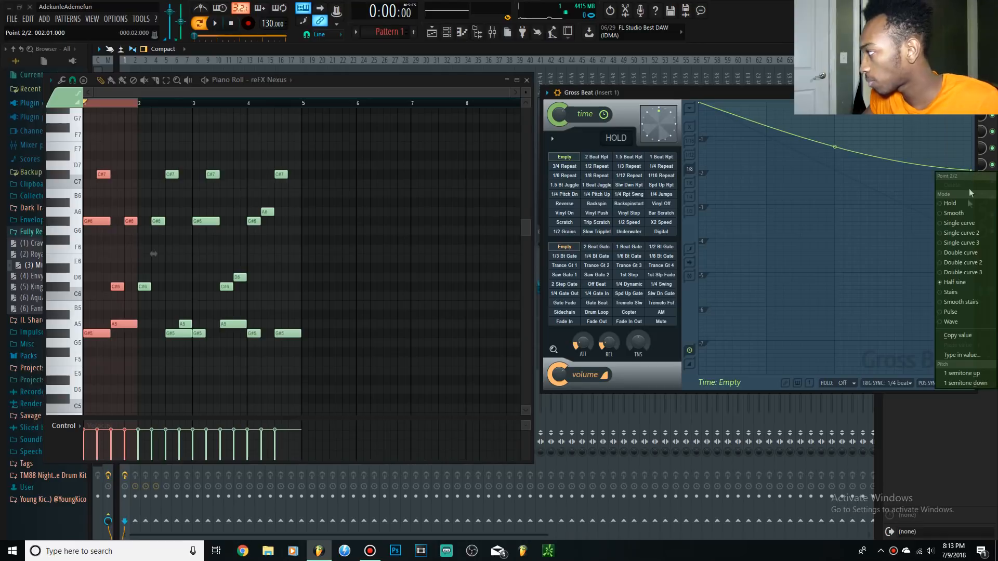
pyautogui.click(964, 224)
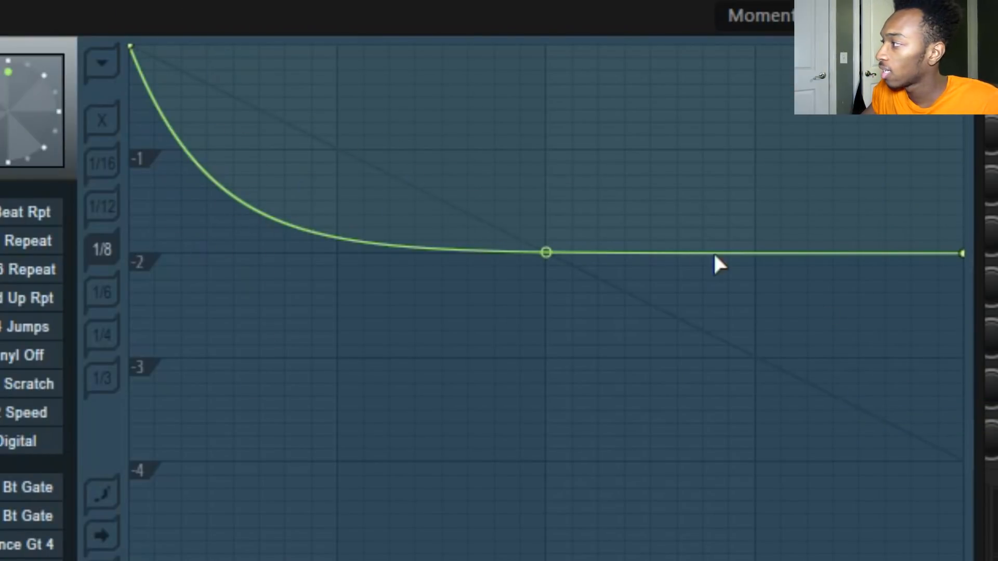
pyautogui.moveTo(540, 254); pyautogui.dragTo(544, 44)
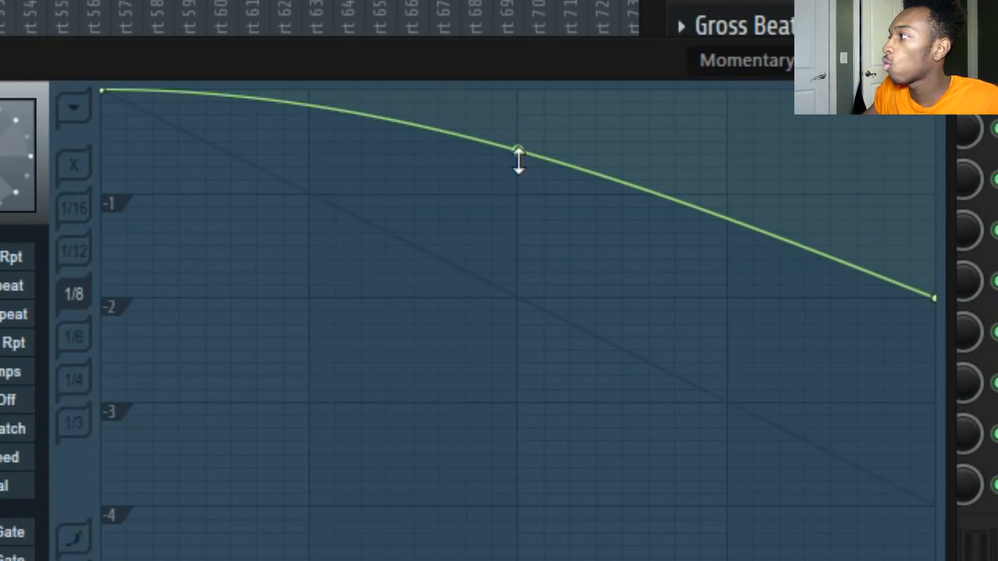
pyautogui.moveTo(518, 155); pyautogui.dragTo(519, 237)
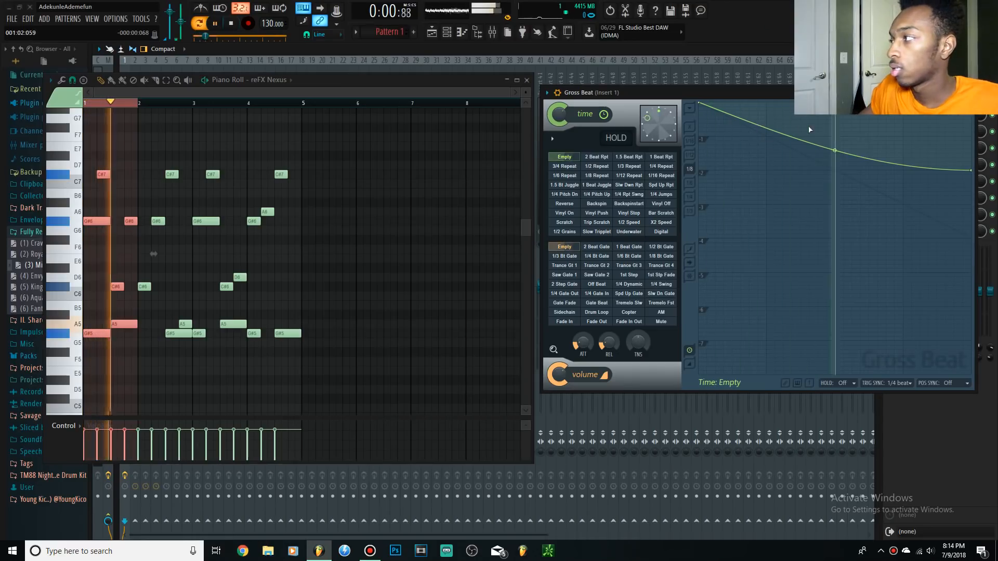
pyautogui.click(232, 25)
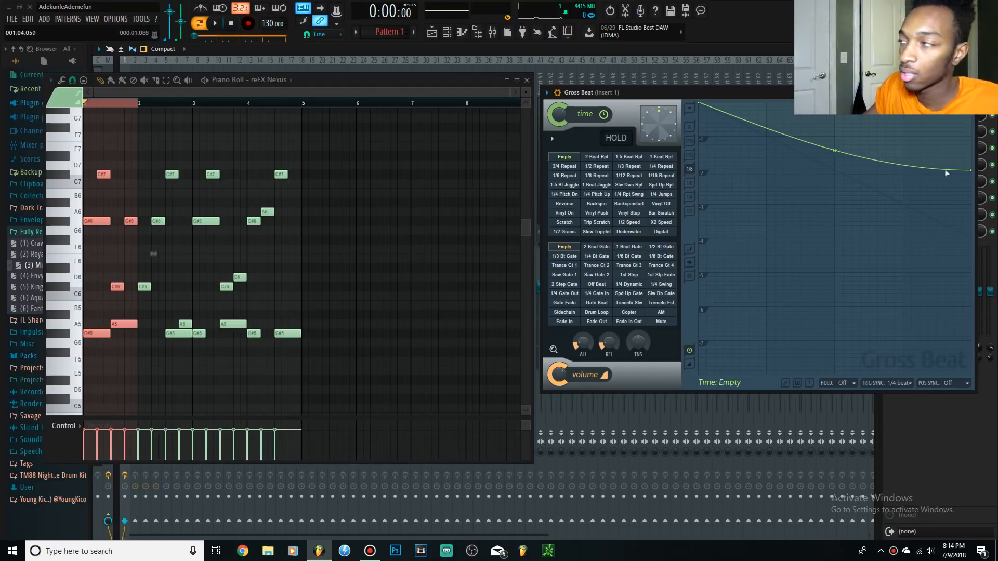
# Bend the half sine curve upward to 100% tension, audition the melody through it, and flatten the curve until it is almost straight
pyautogui.moveTo(834, 151); pyautogui.dragTo(835, 122)
pyautogui.press('space')
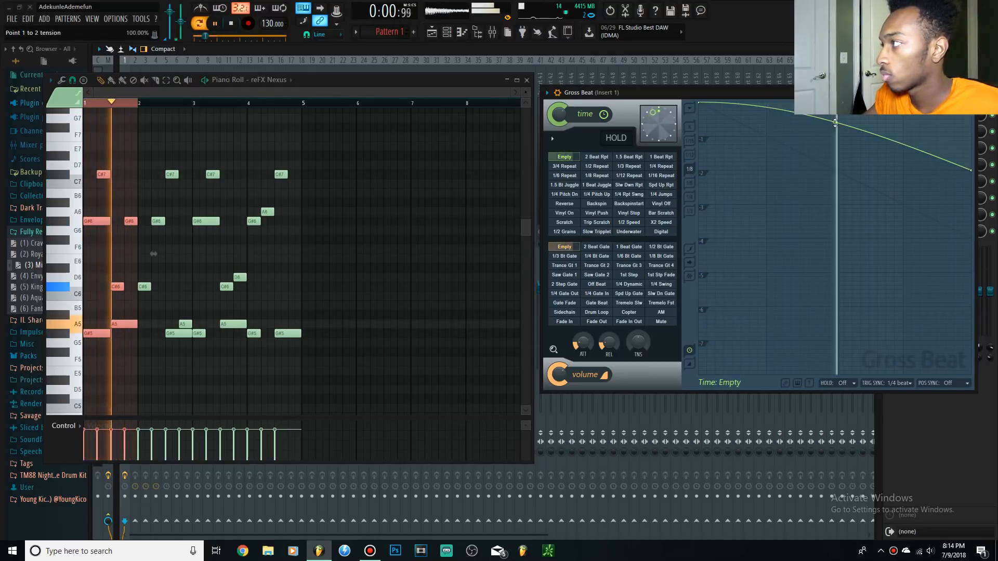
pyautogui.press('space')
pyautogui.moveTo(835, 123); pyautogui.dragTo(834, 134)
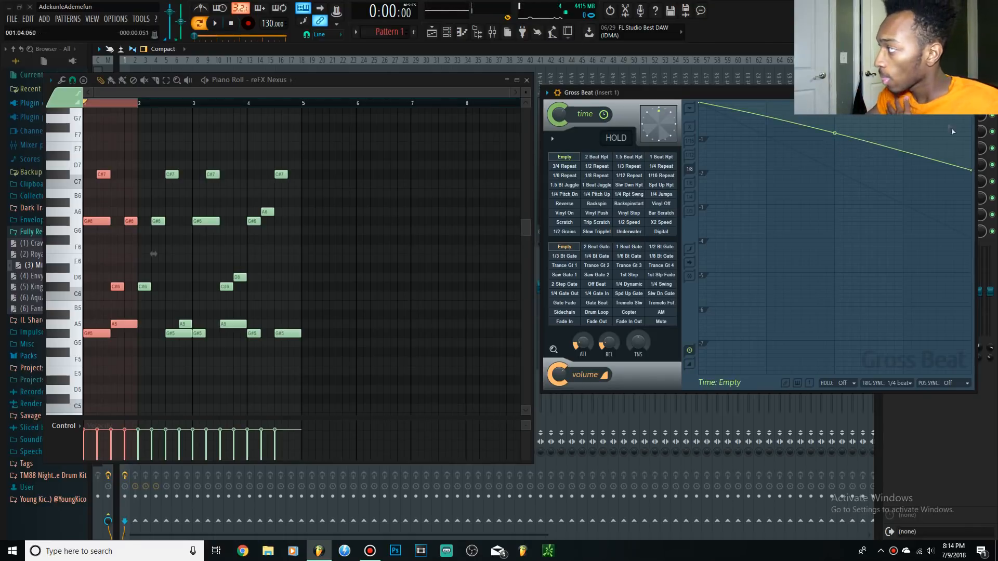
# Change the time envelope's end point to Stairs mode, and view the 2 Beat Rpt slot for comparison before returning to the Empty slot
pyautogui.rightClick(970, 170)
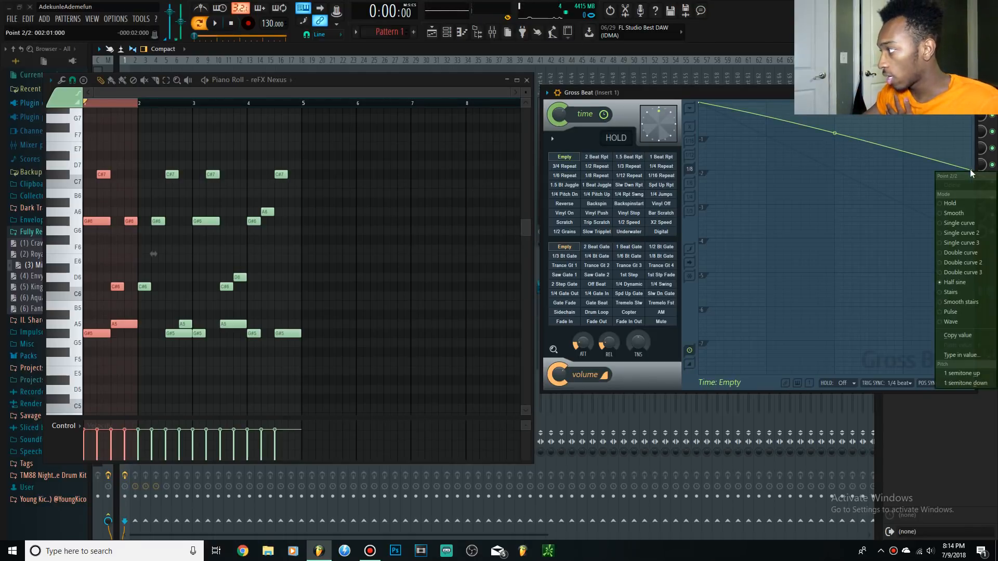
pyautogui.click(970, 295)
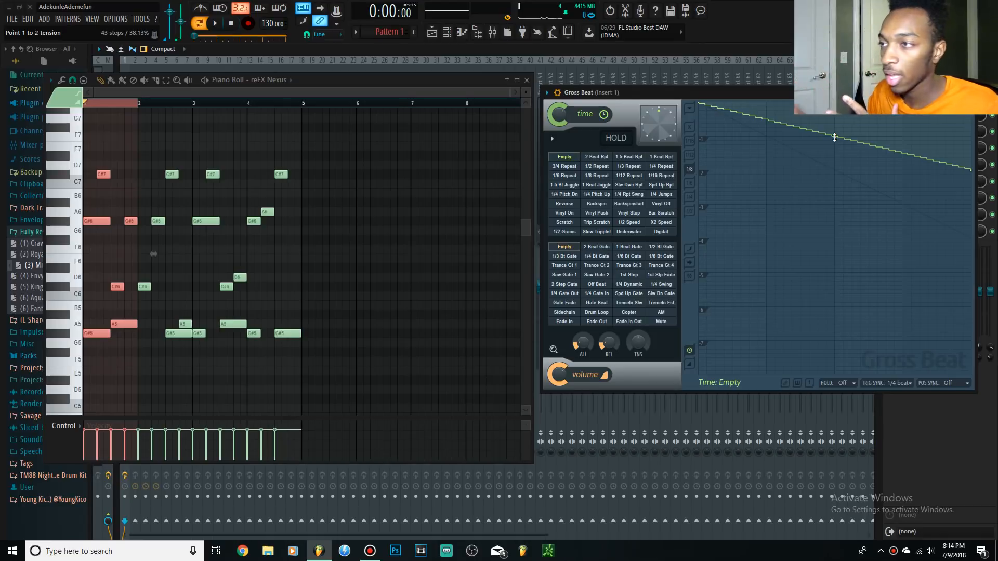
pyautogui.click(597, 157)
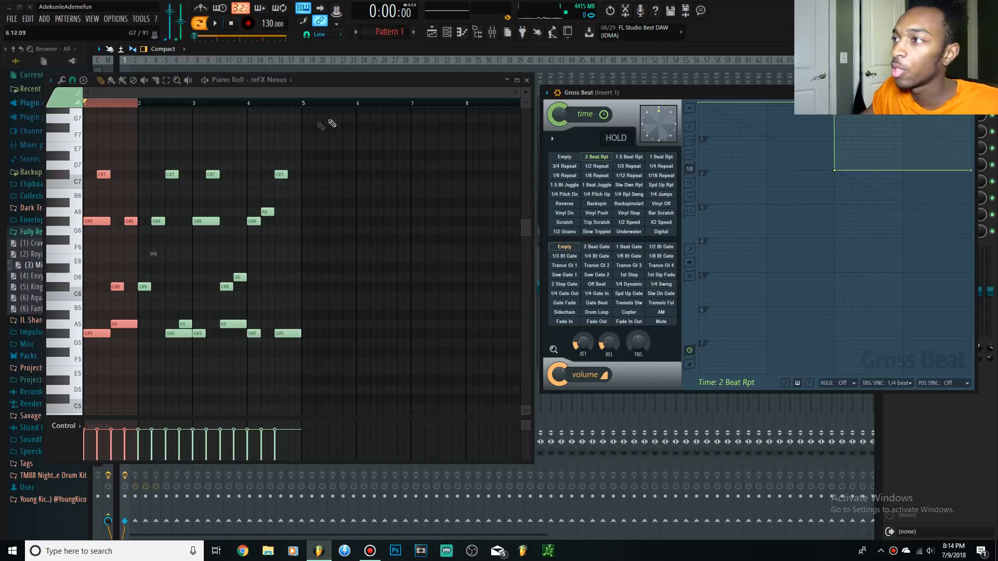
pyautogui.click(570, 158)
# Reduce the time envelope's stairs to six wide steps and audition the melody through them
pyautogui.moveTo(835, 136)
pyautogui.mouseDown()
pyautogui.moveTo(835, 122)
pyautogui.moveTo(835, 136)
pyautogui.mouseUp()
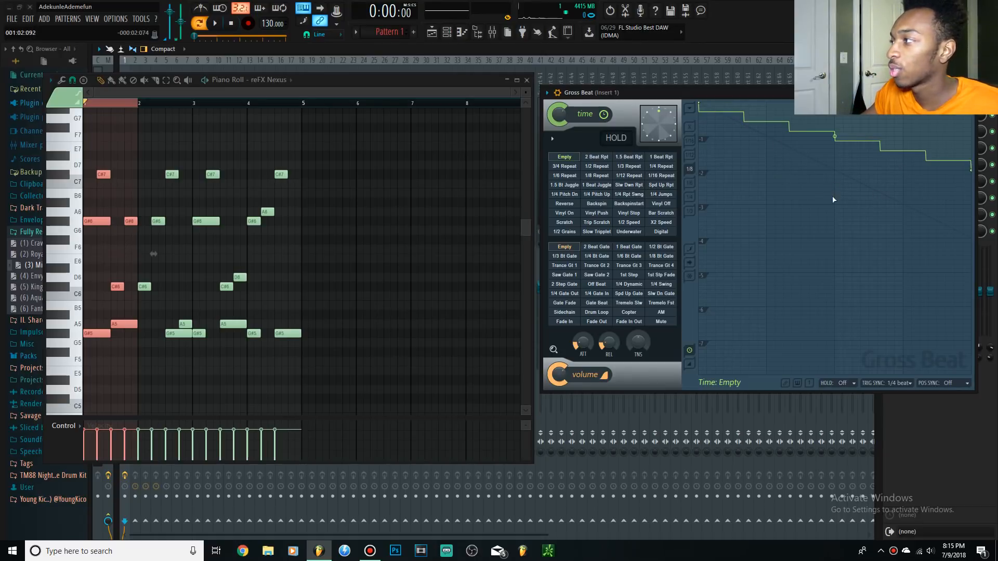
pyautogui.press('space')
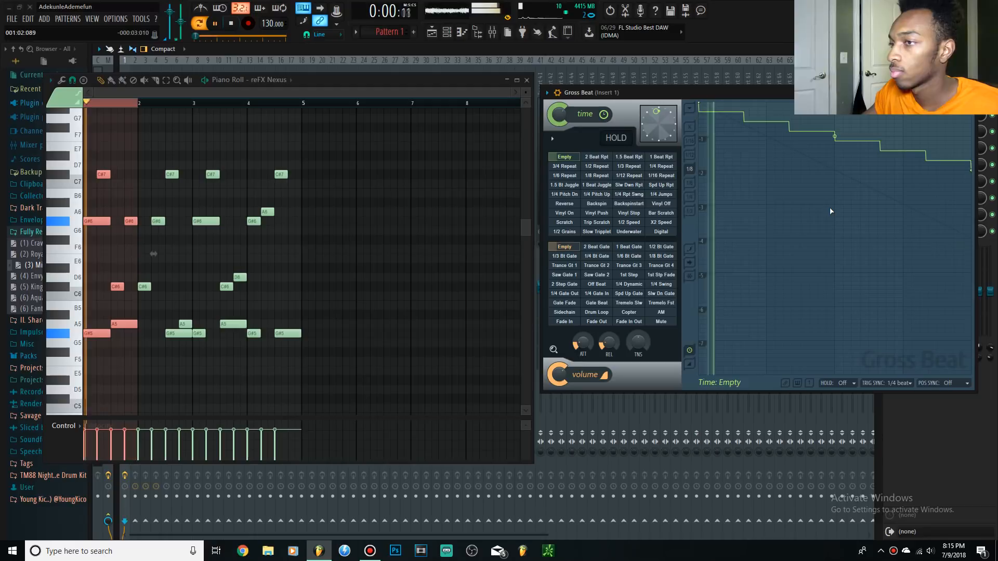
pyautogui.press('space')
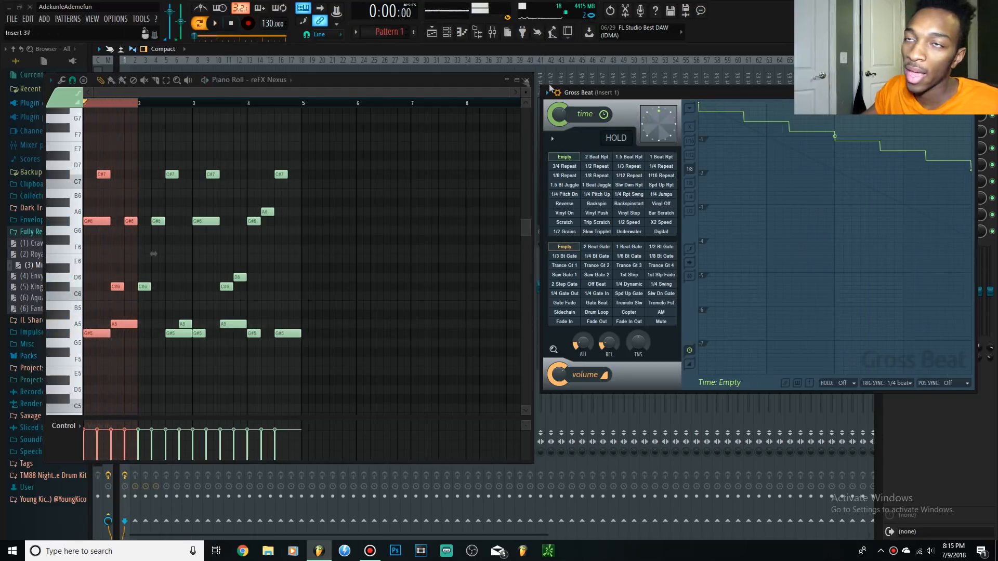
# Raise the stairs to 430 steps, audition the melody through the near-smooth line, and reduce them to seven wide steps
pyautogui.moveTo(836, 137)
pyautogui.mouseDown()
pyautogui.moveTo(836, 122)
pyautogui.moveTo(836, 151)
pyautogui.mouseUp()
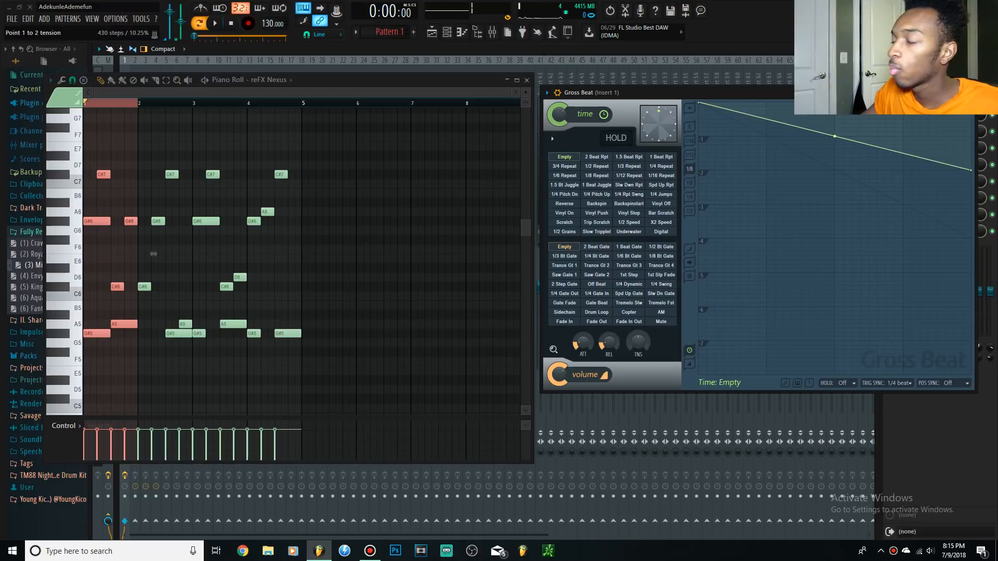
pyautogui.press('space')
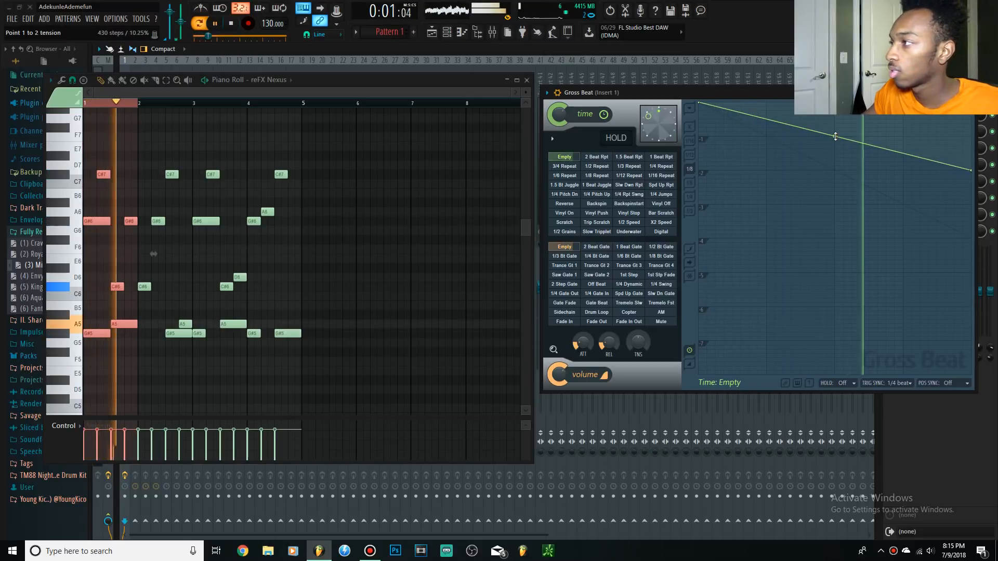
pyautogui.press('space')
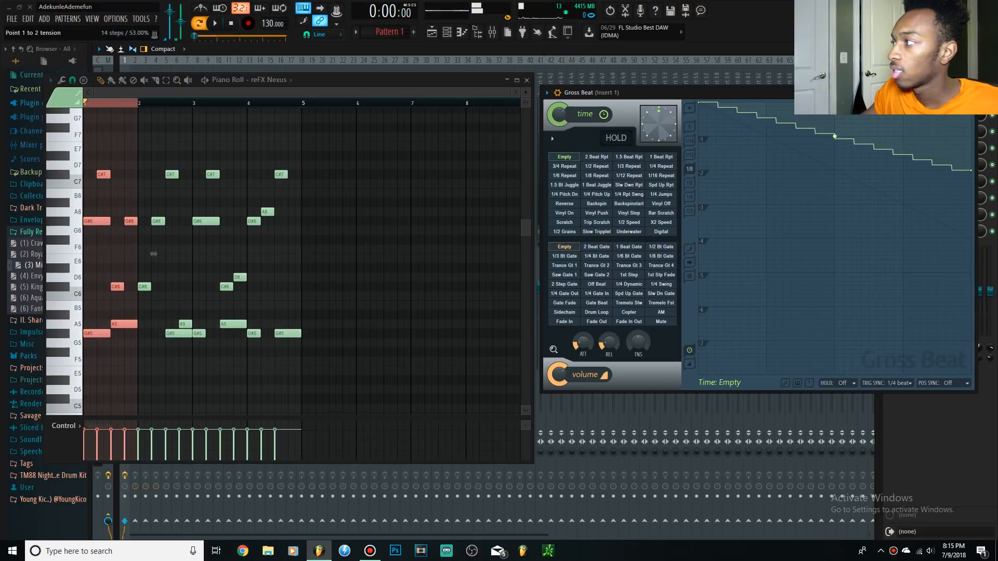
pyautogui.moveTo(834, 136); pyautogui.dragTo(835, 142)
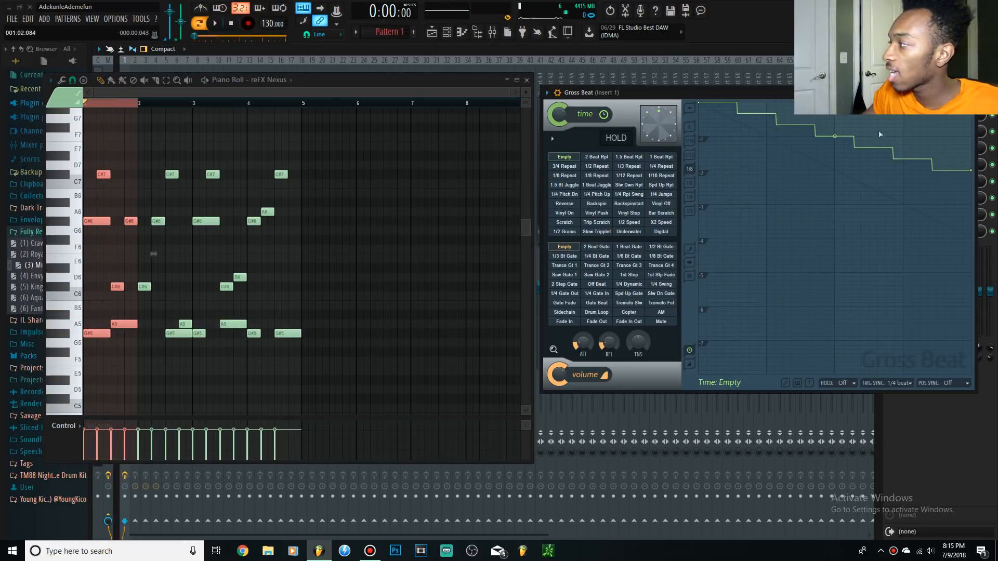
# Change the time envelope's end point to Smooth stairs mode and audition the melody through the rounded steps
pyautogui.rightClick(970, 171)
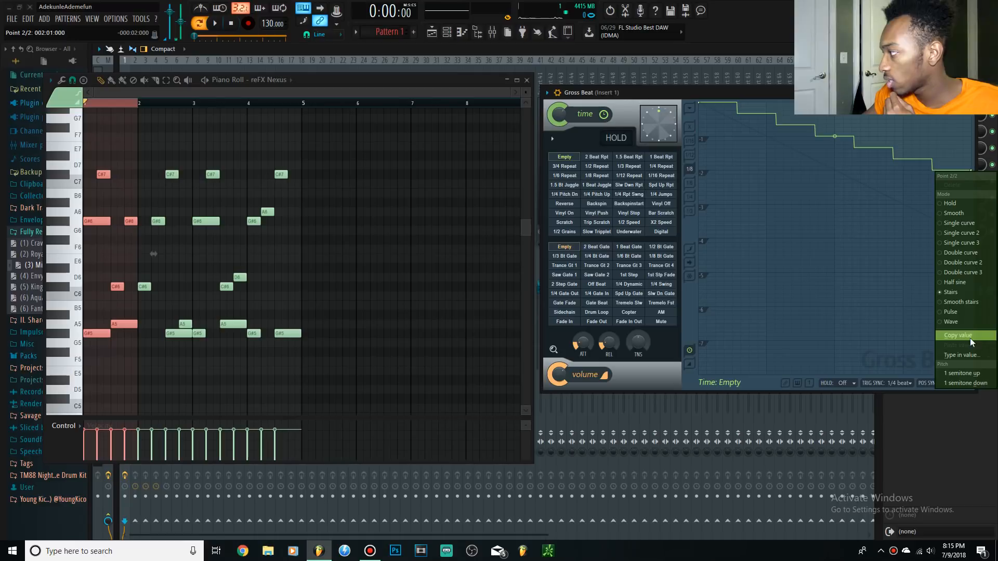
pyautogui.click(968, 311)
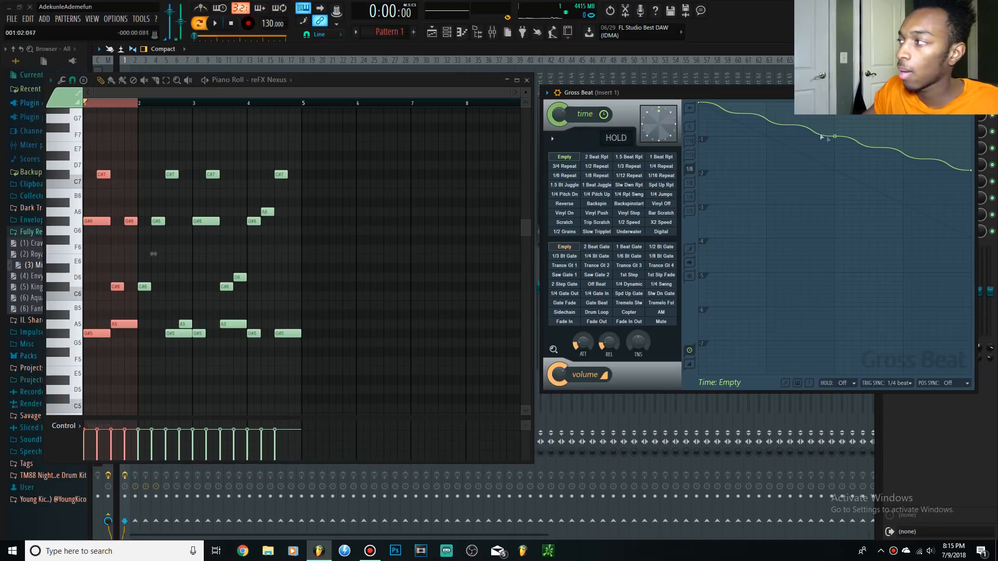
pyautogui.press('space')
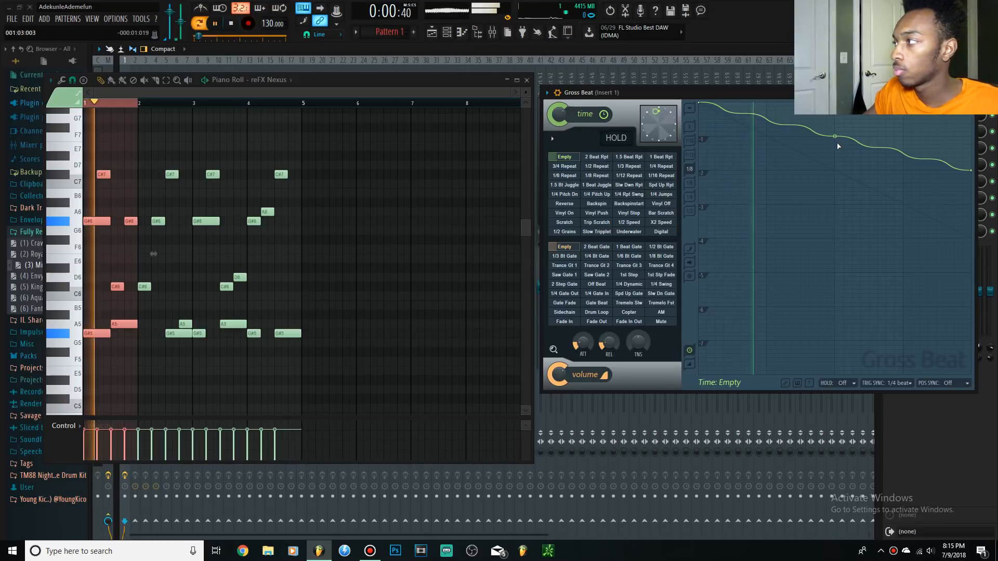
pyautogui.press('space')
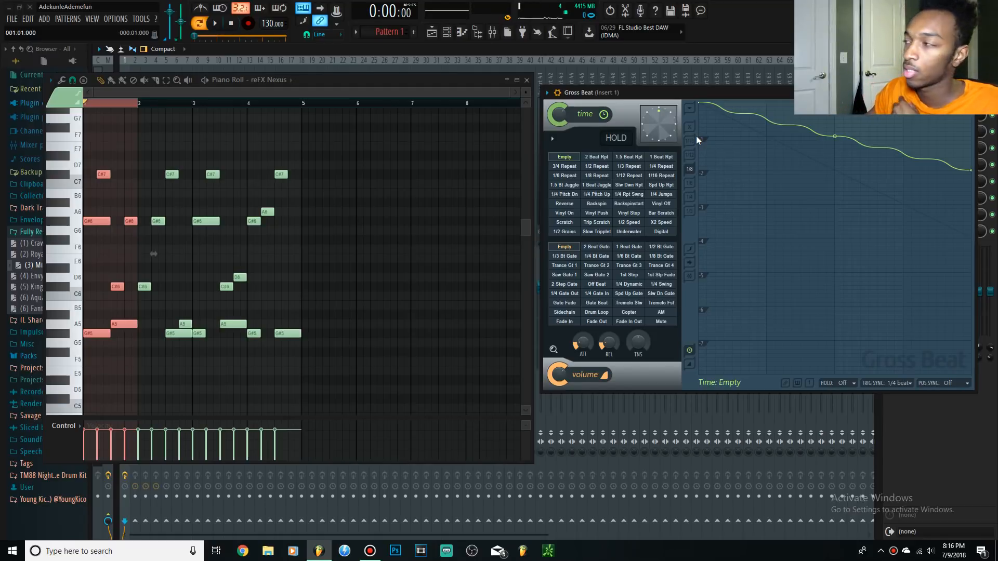
# Change the time envelope's end point to Pulse mode and audition the melody through the square wave
pyautogui.rightClick(972, 170)
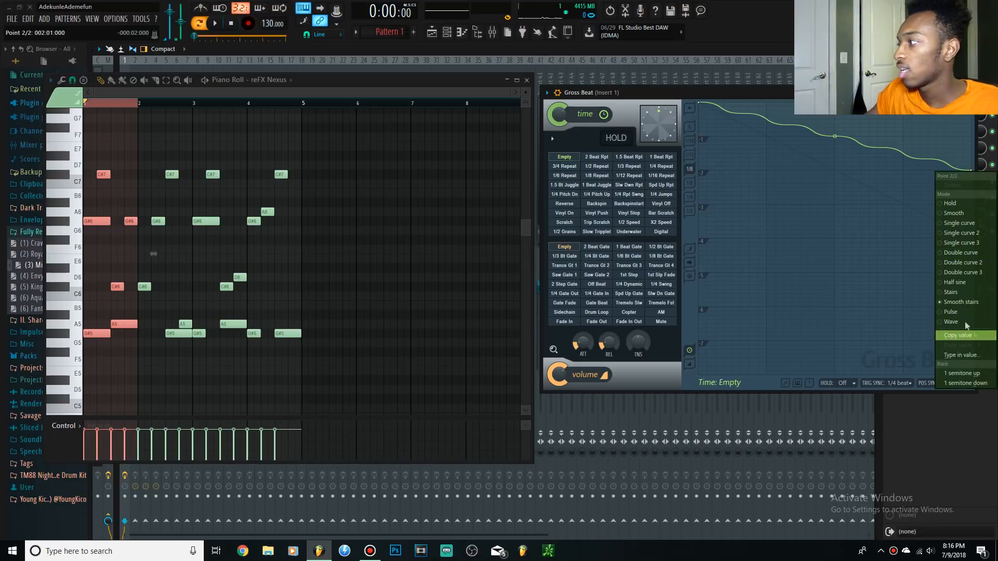
pyautogui.click(954, 311)
pyautogui.press('space')
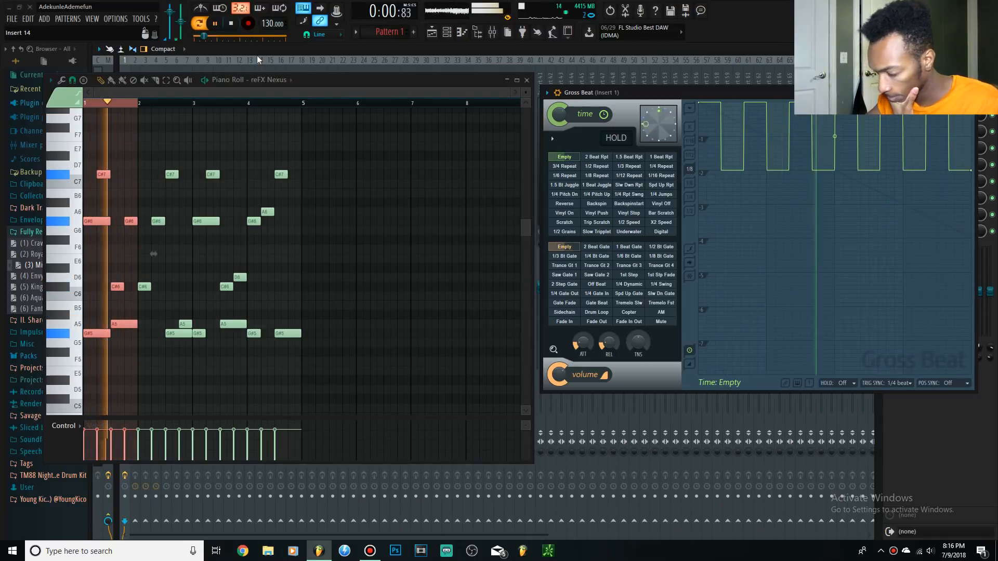
pyautogui.click(231, 24)
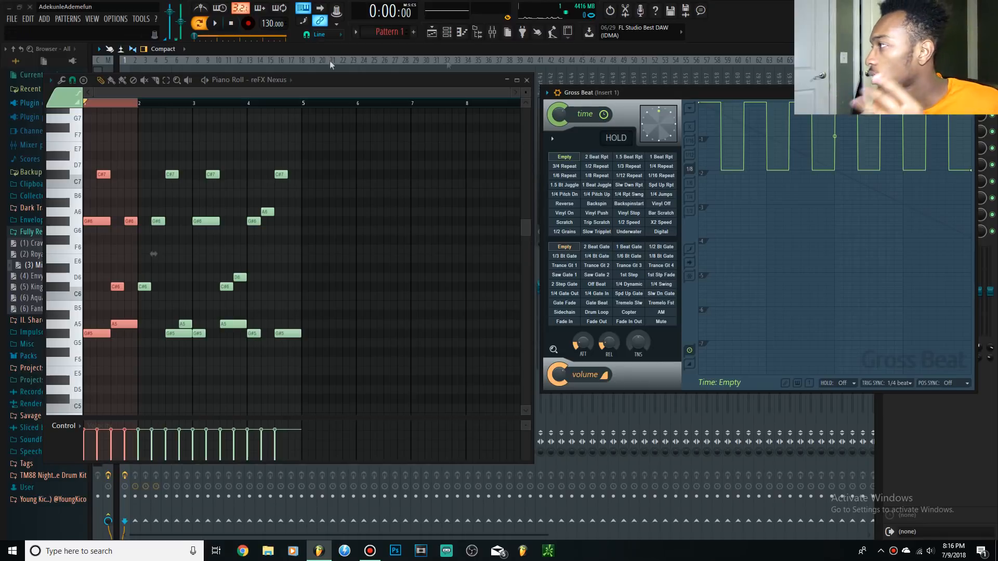
# Switch the end point to Wave mode, raise it to about half a beat of delay, and audition the shallow zigzag
pyautogui.rightClick(971, 170)
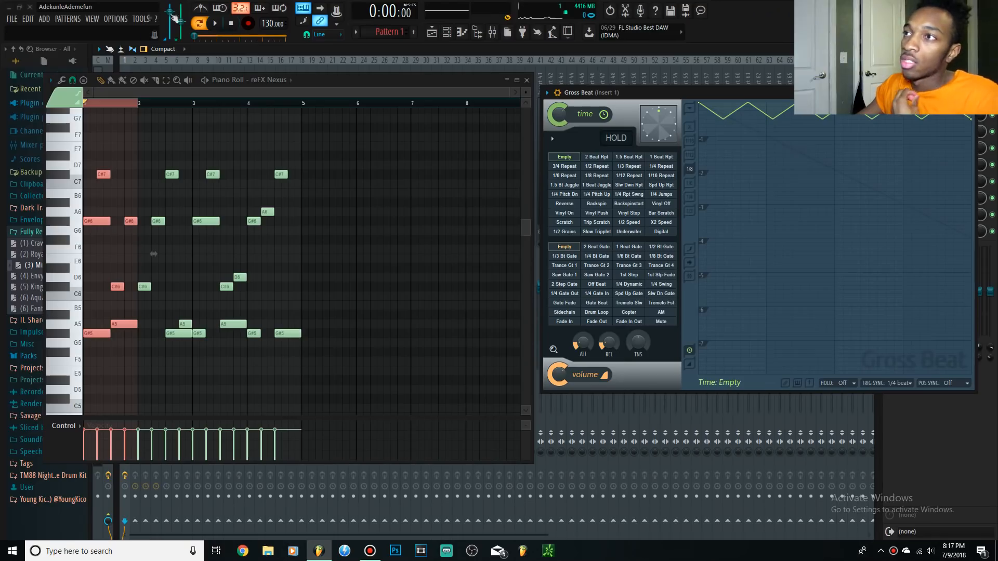
pyautogui.press('space')
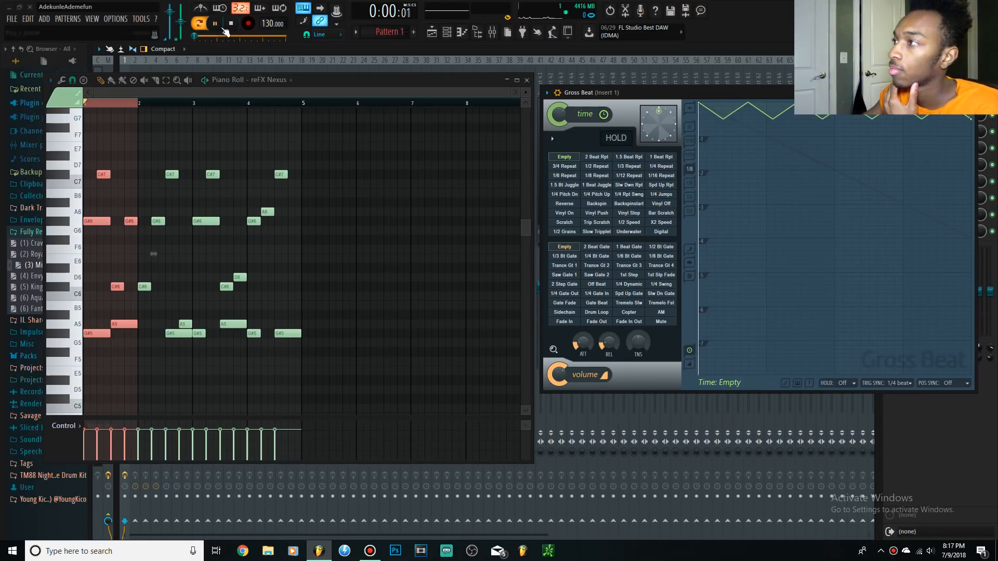
pyautogui.press('space')
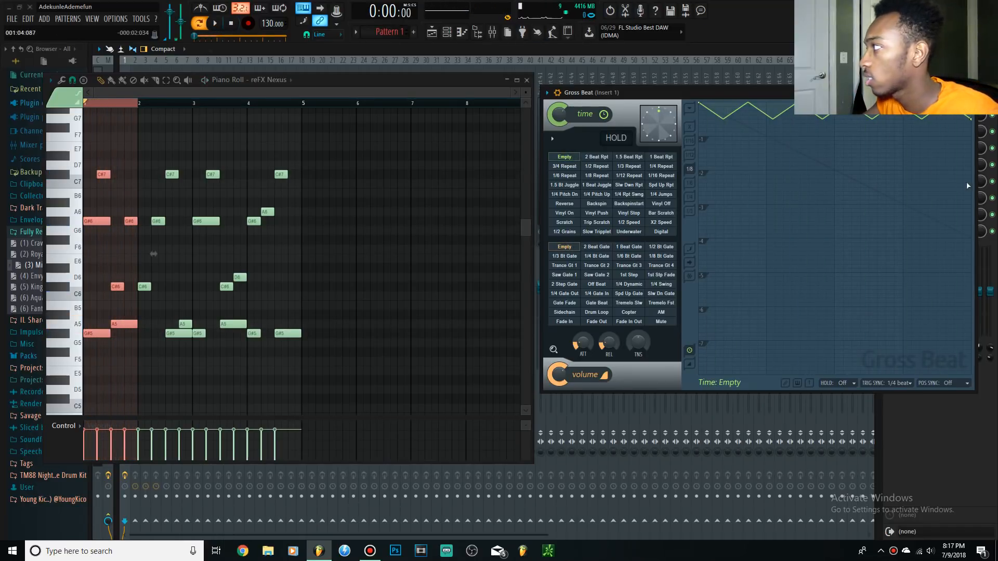
# Load Gross Beat's Pitch shifter preset and audition the melody with the time slot 0
pyautogui.rightClick(968, 120)
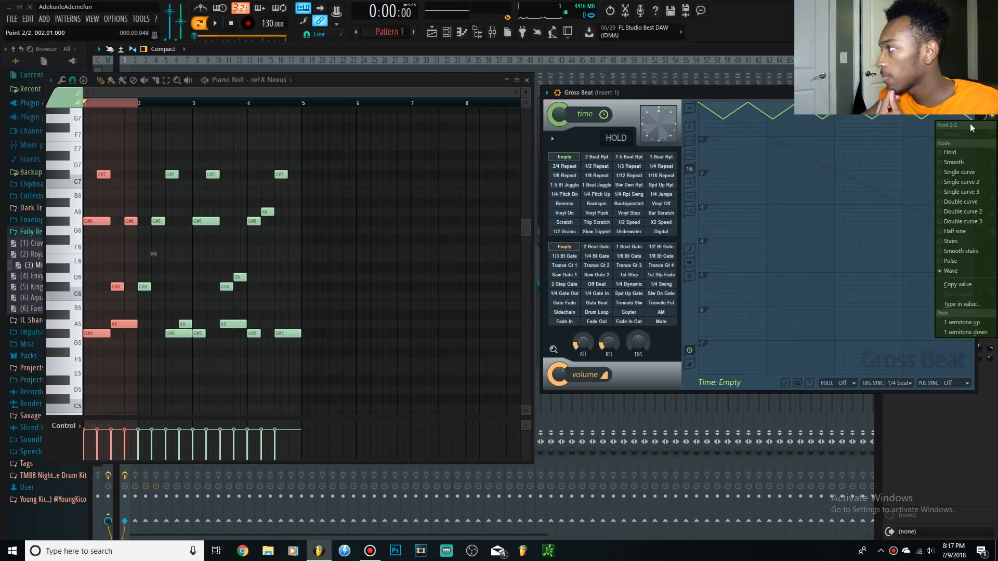
pyautogui.click(950, 92)
pyautogui.click(950, 92)
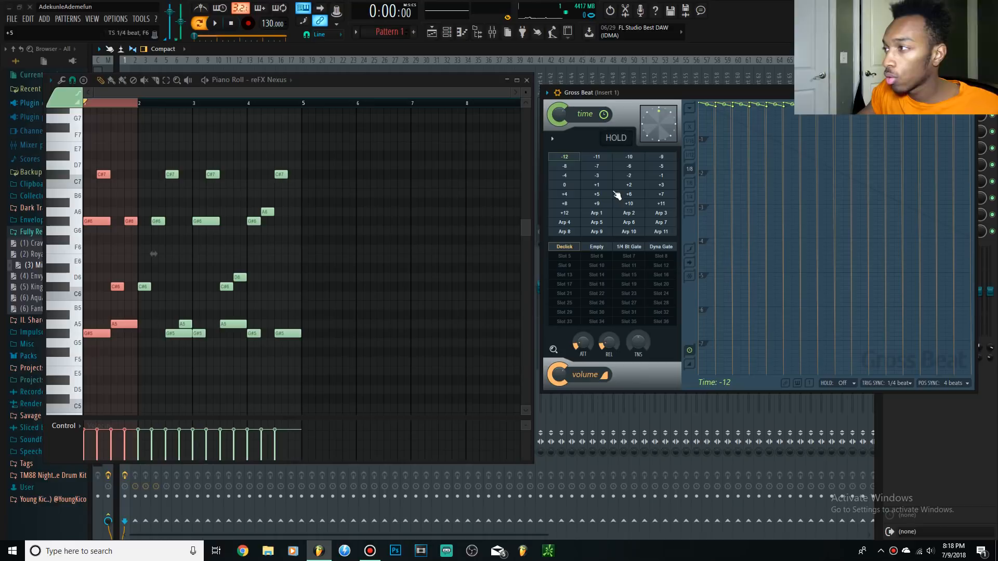
pyautogui.click(568, 186)
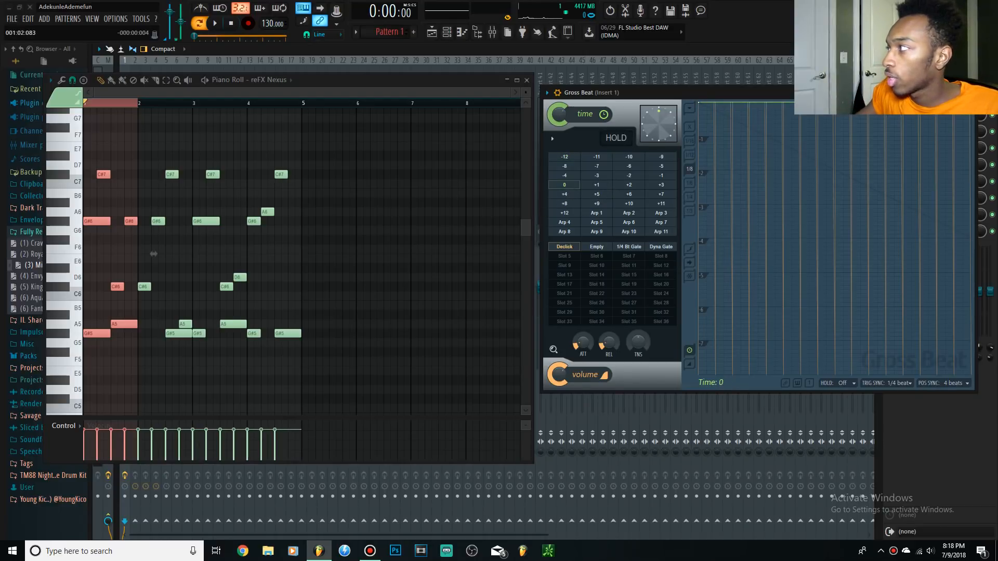
pyautogui.press('space')
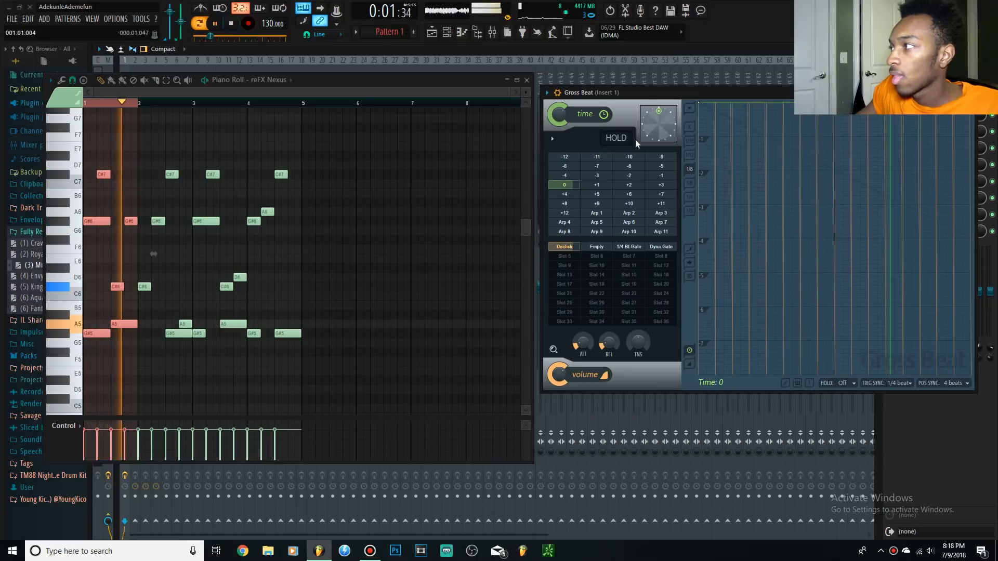
pyautogui.press('space')
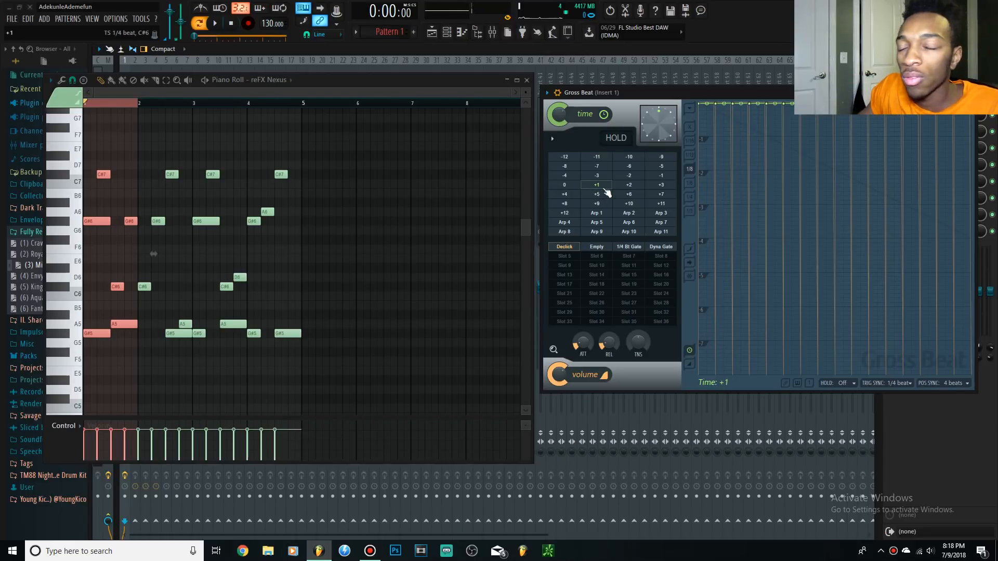
# Audition the melody with the pitch-shifting time slots +1 and +2
pyautogui.press('space')
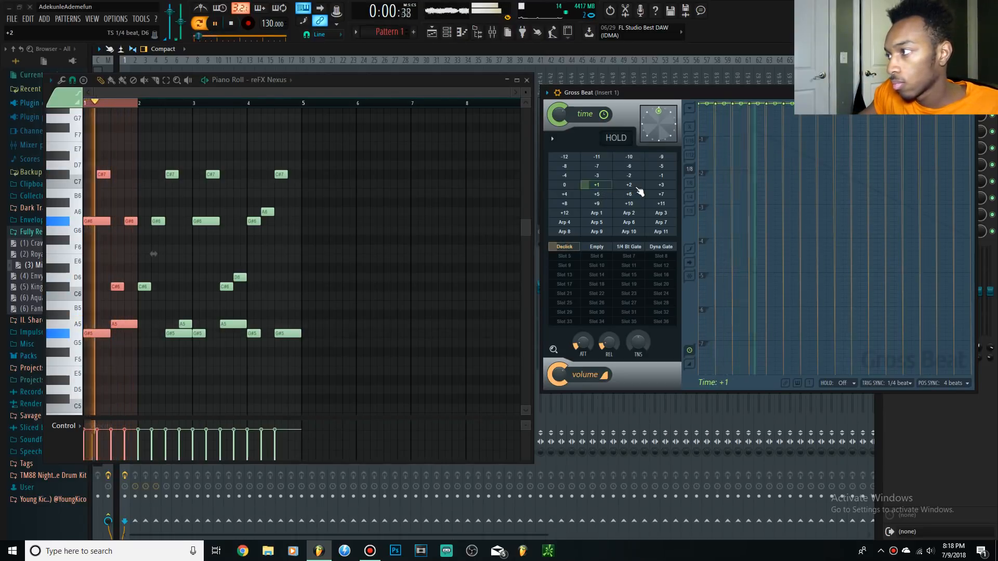
pyautogui.press('space')
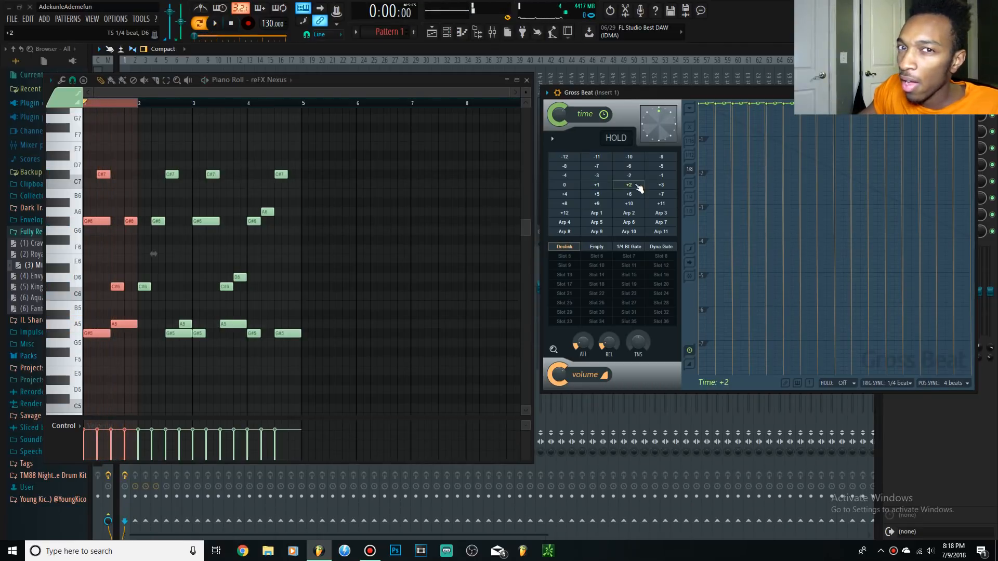
pyautogui.press('space')
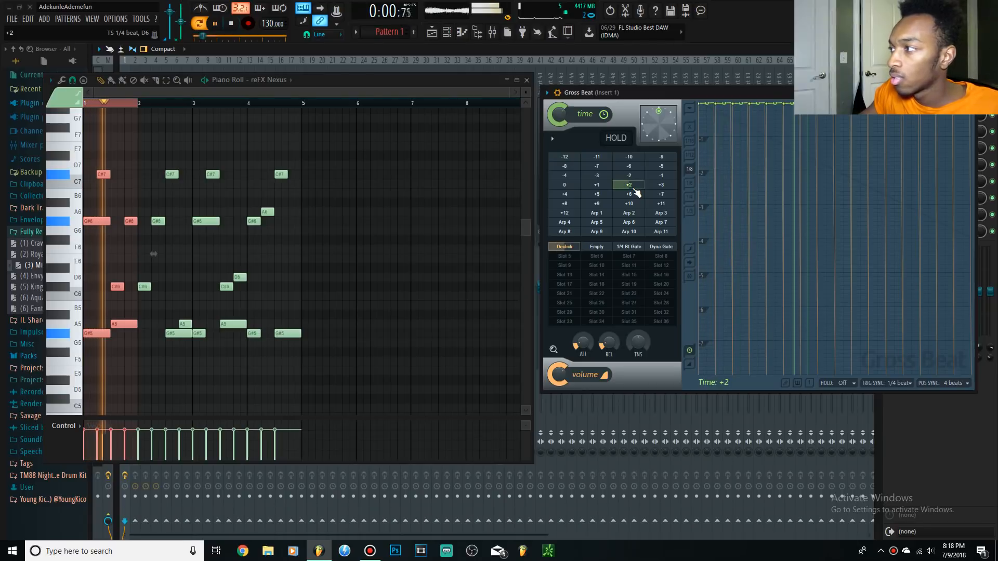
pyautogui.press('space')
# Audition the melody with the time slot +3 and with the time slot -1
pyautogui.click(663, 186)
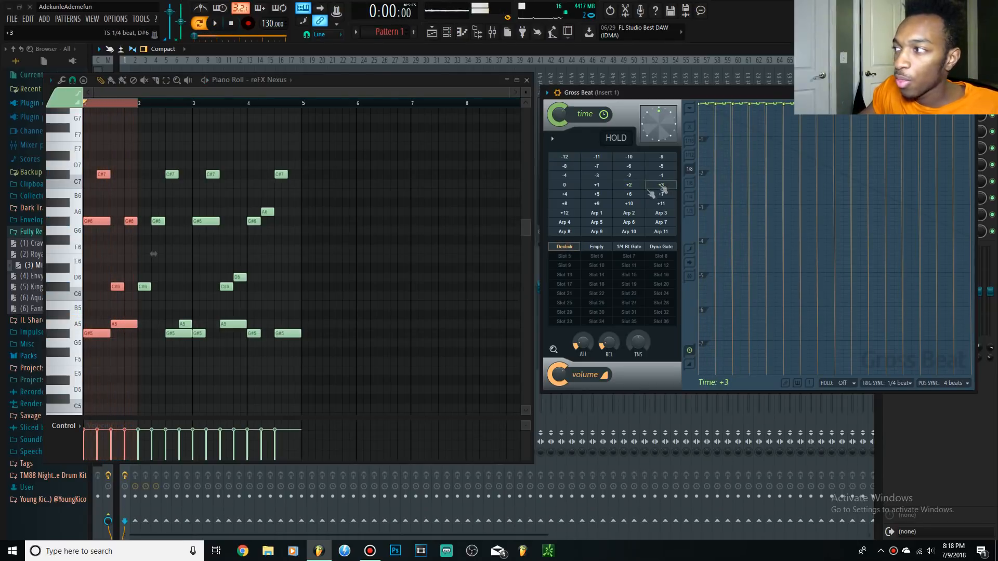
pyautogui.press('space')
pyautogui.press('space')
pyautogui.click(659, 177)
pyautogui.press('space')
pyautogui.press('space')
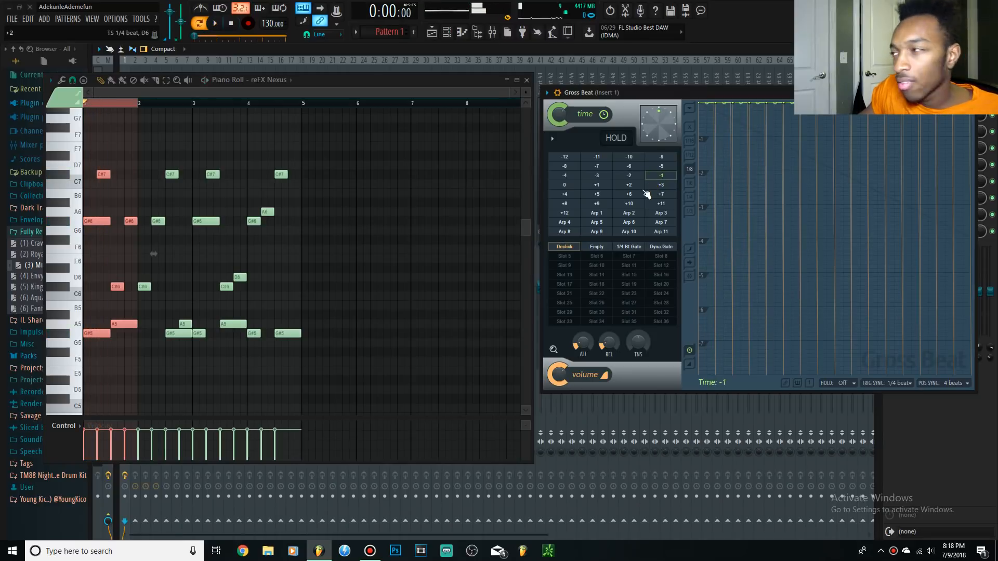
# Compare the envelopes of further pitch slots such as +7 and -5 and of arpeggio slots such as Arp 1 and Arp 10
pyautogui.click(629, 175)
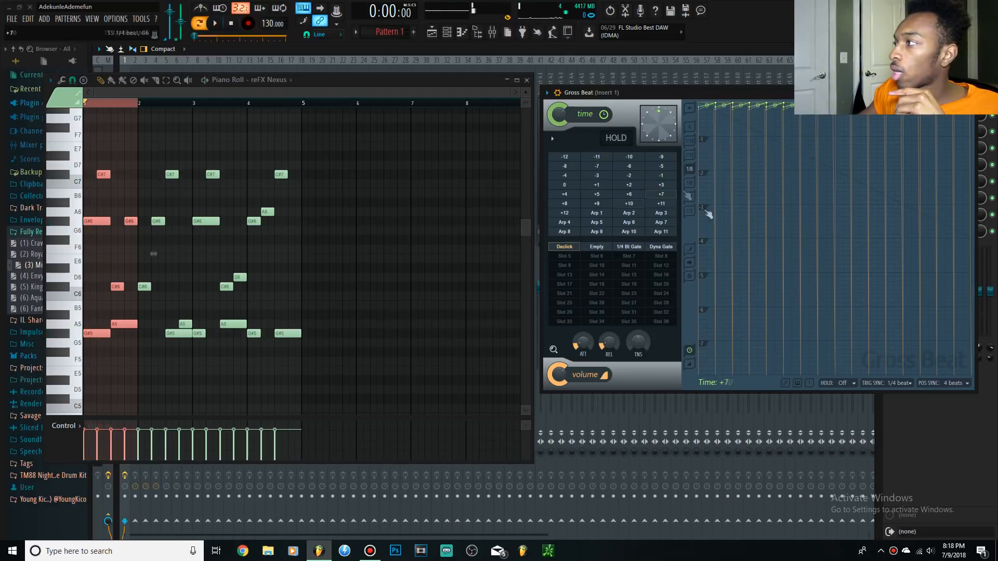
pyautogui.click(663, 167)
pyautogui.click(589, 167)
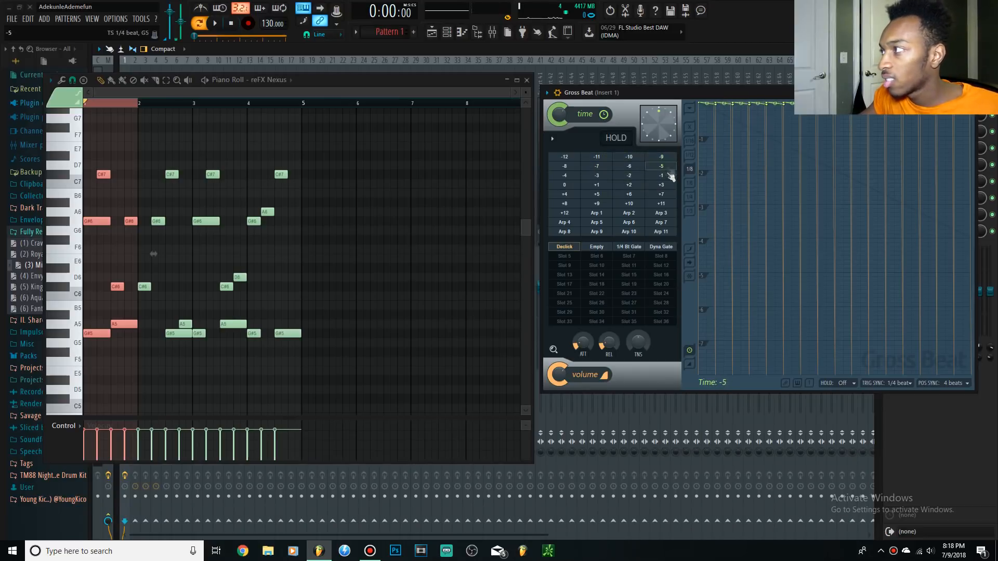
pyautogui.click(598, 232)
pyautogui.click(597, 213)
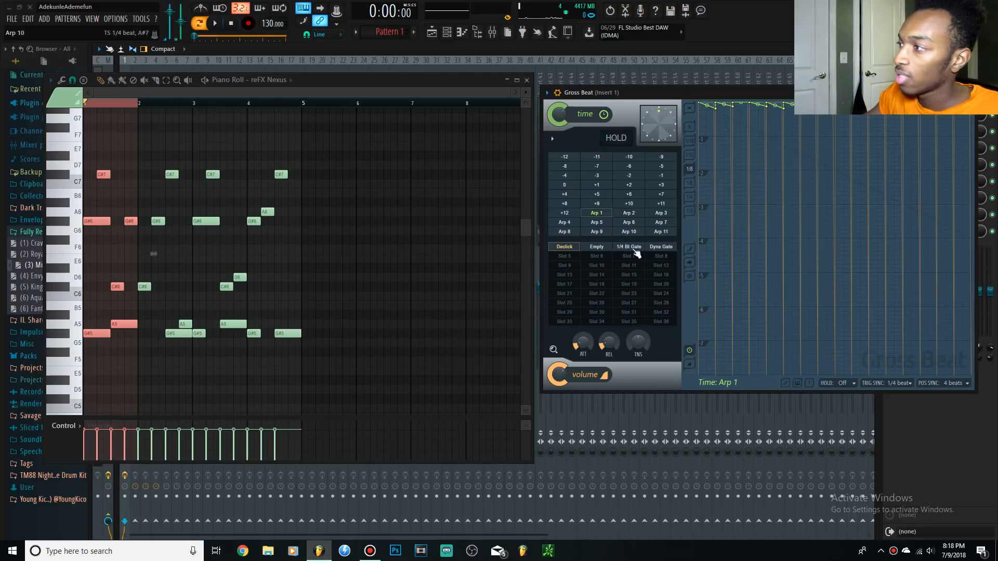
pyautogui.click(564, 222)
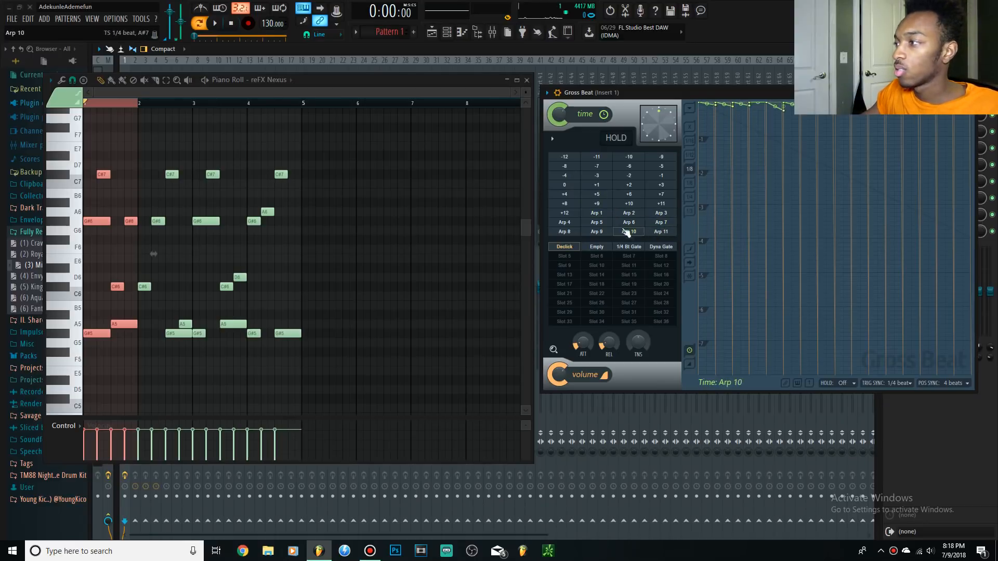
# Load Gross Beat's Momentary preset, sample a few volume slots and activate the 2 Beat Gate volume slot
pyautogui.click(560, 193)
pyautogui.click(557, 187)
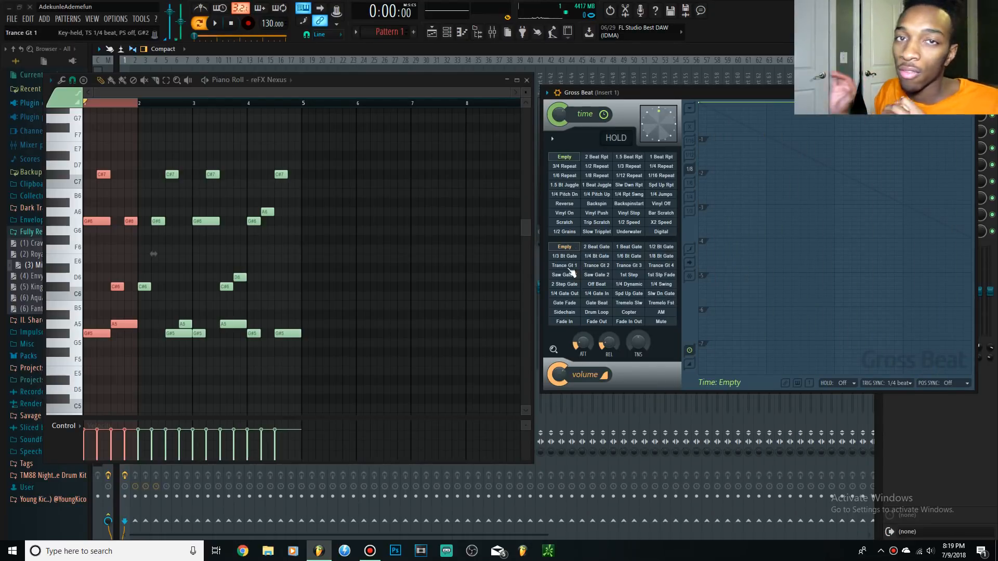
pyautogui.click(603, 257)
pyautogui.click(594, 311)
pyautogui.click(624, 276)
pyautogui.click(562, 249)
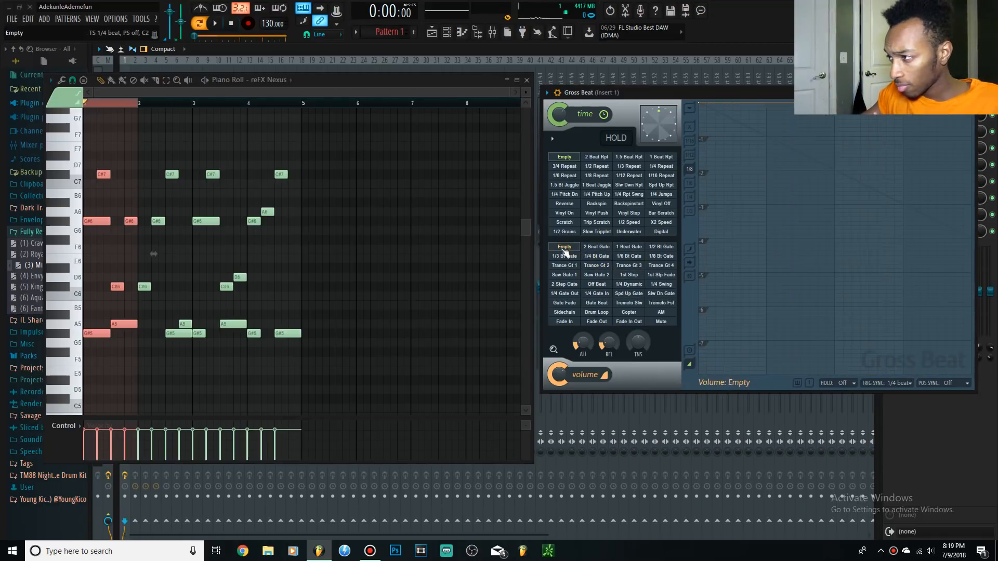
pyautogui.click(594, 249)
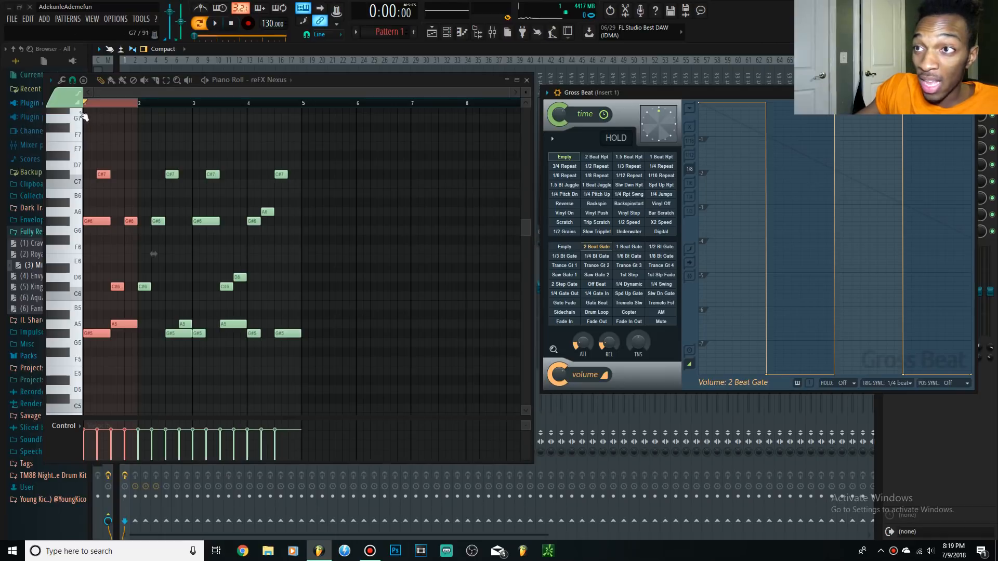
# Reselect the first bar of the melody in the piano roll as the looped range
pyautogui.moveTo(92, 111); pyautogui.dragTo(91, 196)
pyautogui.click(92, 127)
pyautogui.rightClick(94, 129)
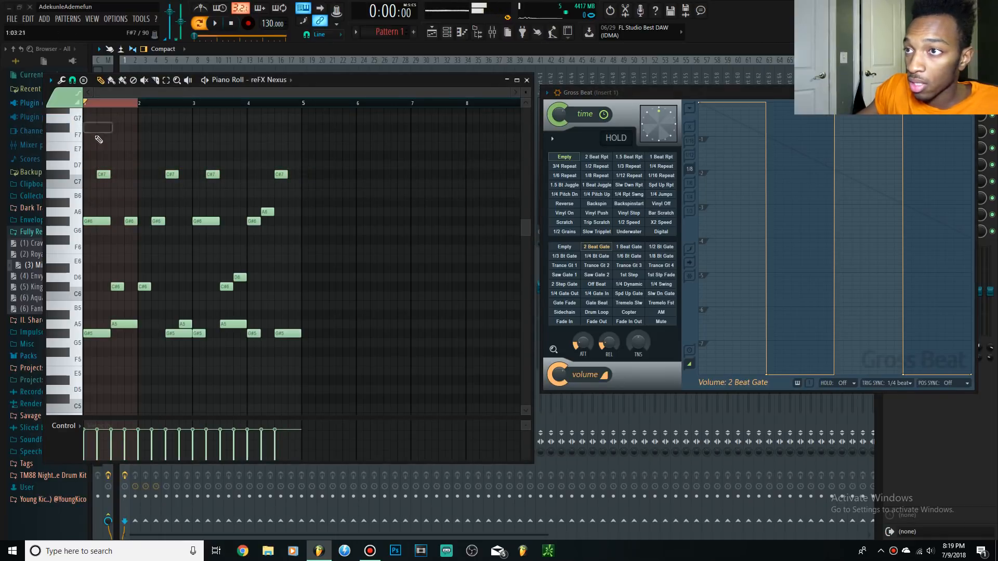
pyautogui.moveTo(94, 155); pyautogui.dragTo(136, 280)
pyautogui.moveTo(85, 106); pyautogui.dragTo(138, 104)
# Audition the melody's first bar through the 2 Beat Gate volume slot and stop playback
pyautogui.press('space')
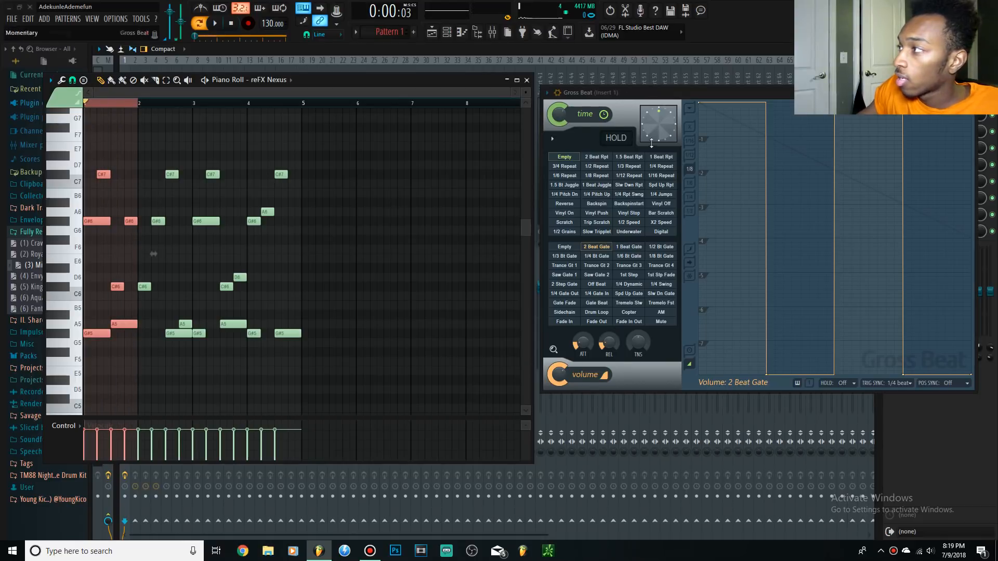
pyautogui.click(879, 156)
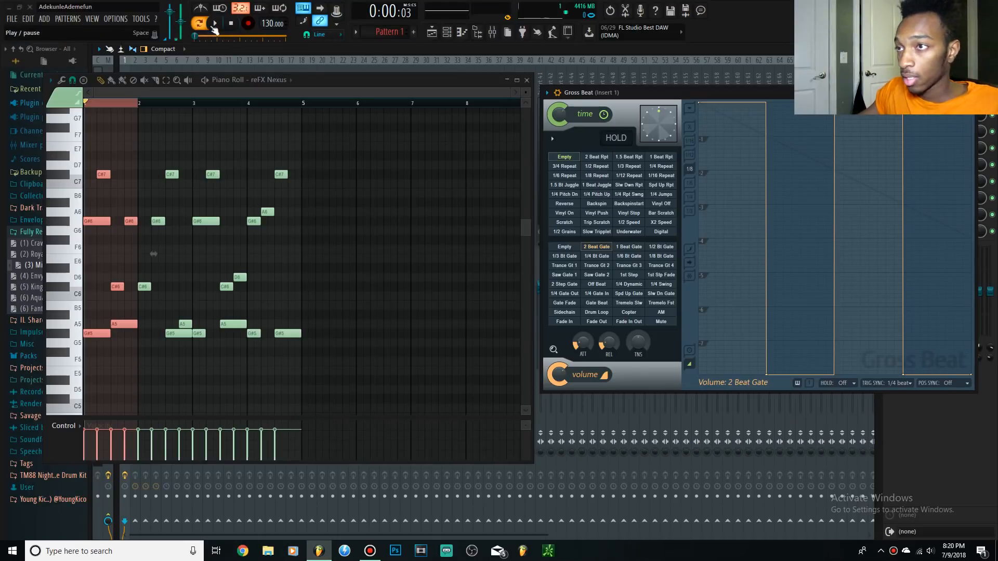
pyautogui.press('space')
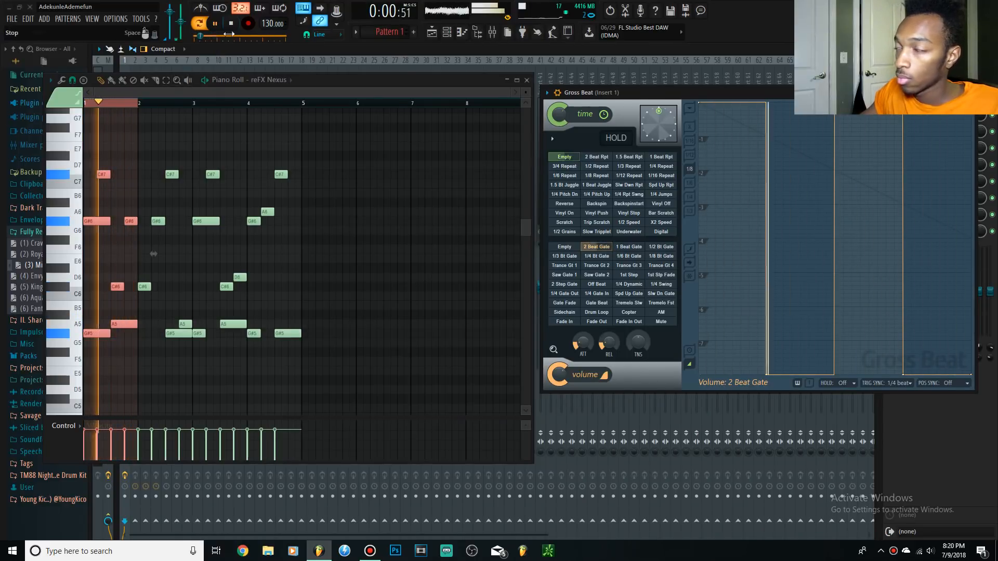
pyautogui.click(231, 28)
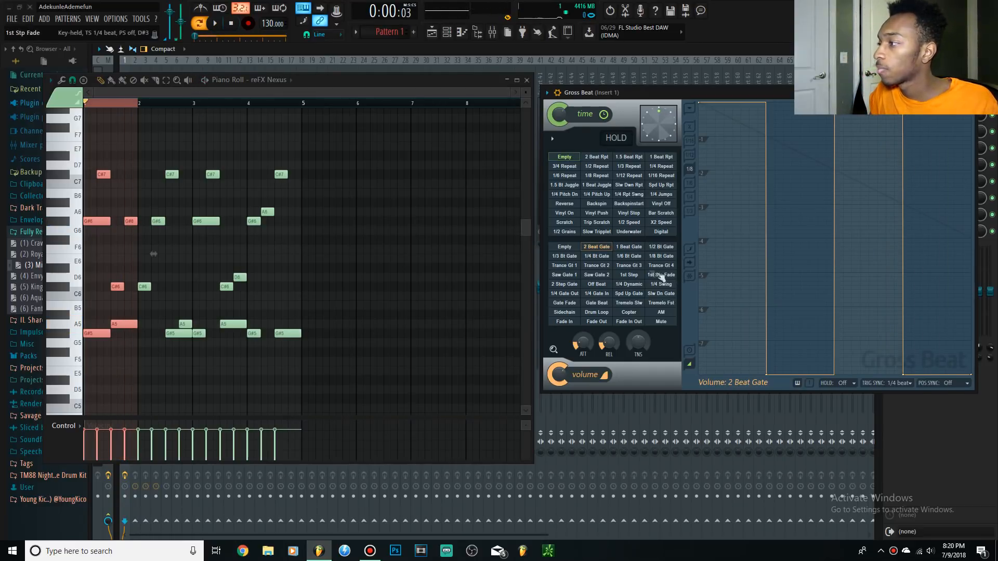
# Switch the volume slot to Off Beat and audition the melody's first bar through it
pyautogui.click(630, 256)
pyautogui.moveTo(641, 259); pyautogui.dragTo(604, 292)
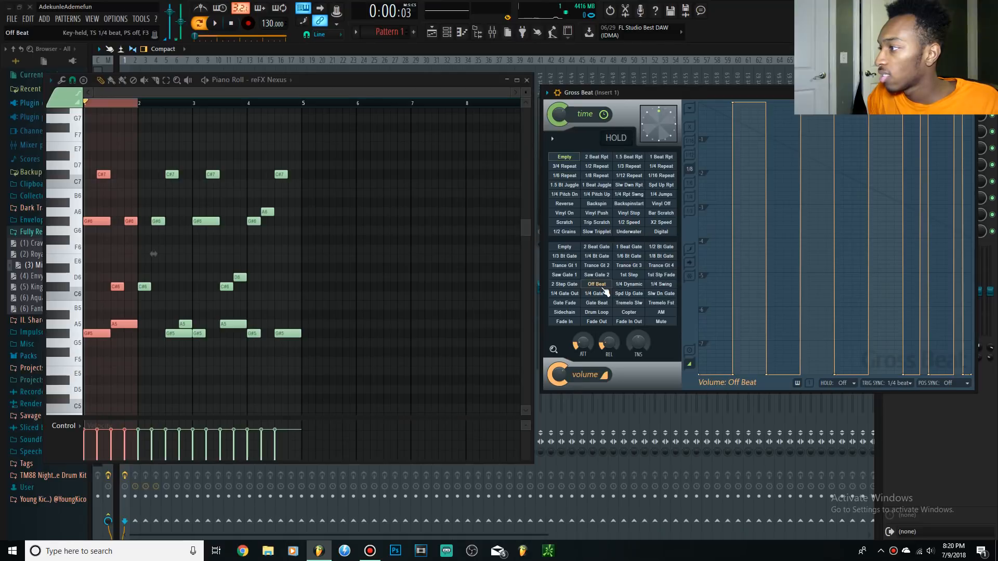
pyautogui.press('space')
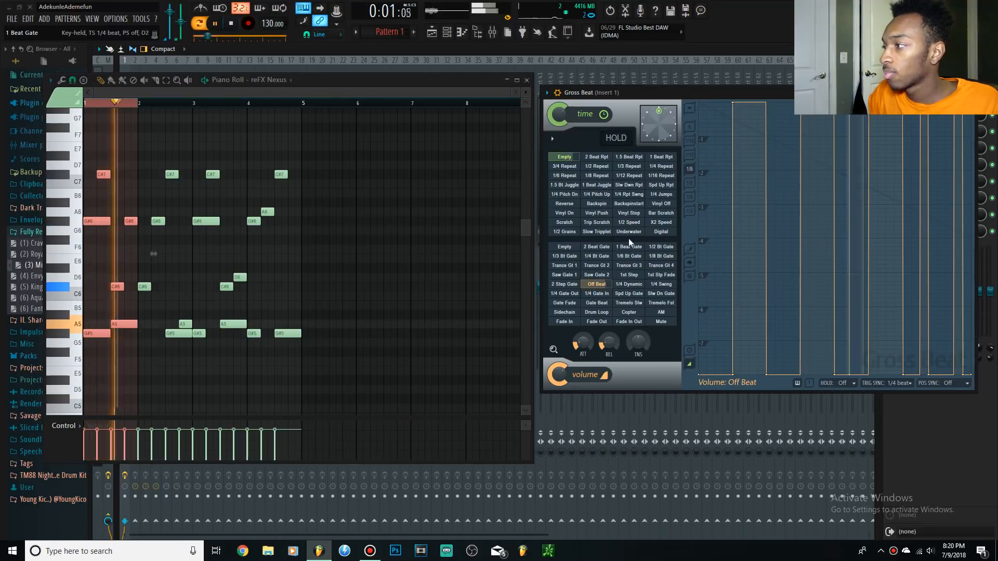
pyautogui.press('space')
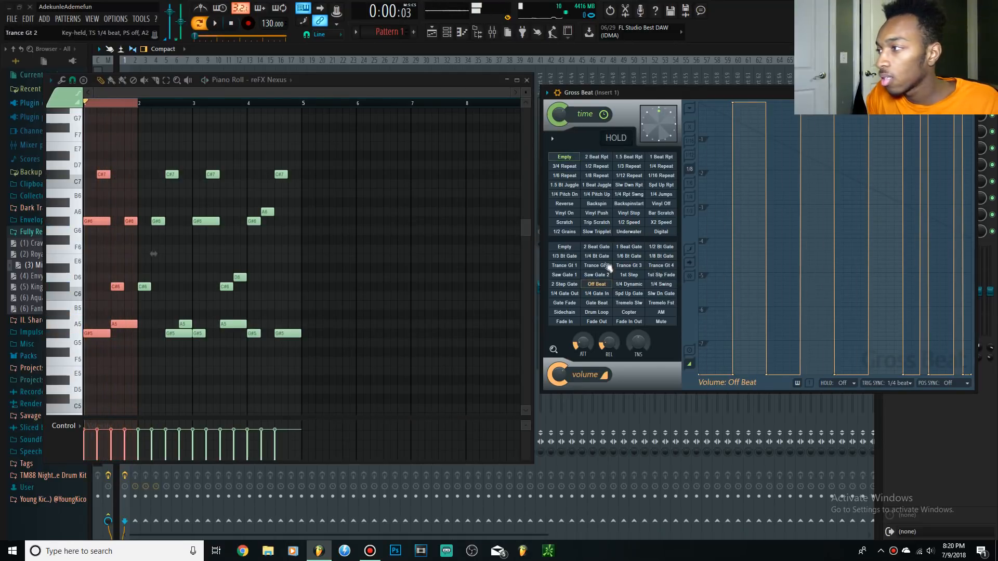
# Switch the volume slot to 1/4 Bt Gate and to 1 Beat Gate, auditioning the melody with the gating
pyautogui.click(606, 260)
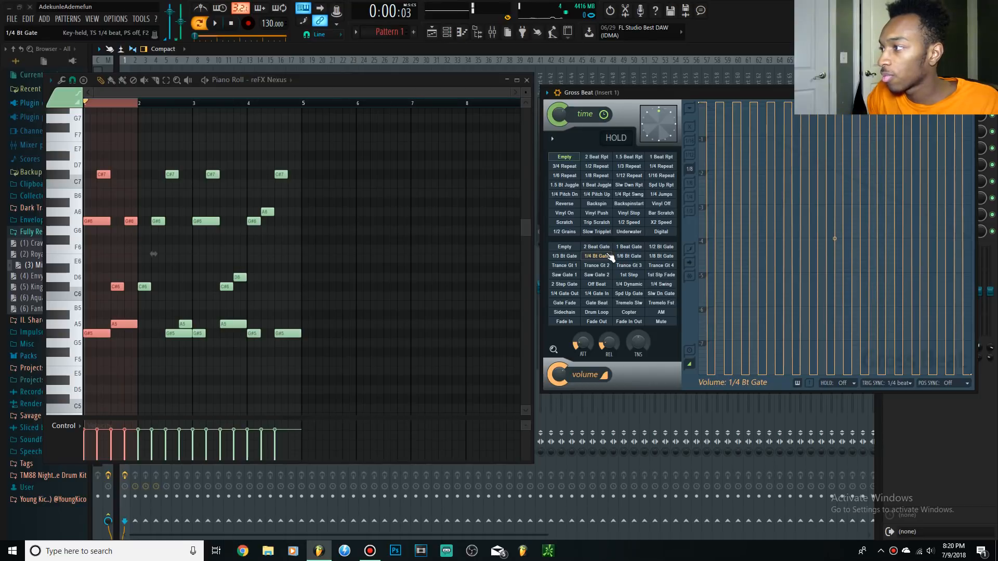
pyautogui.press('space')
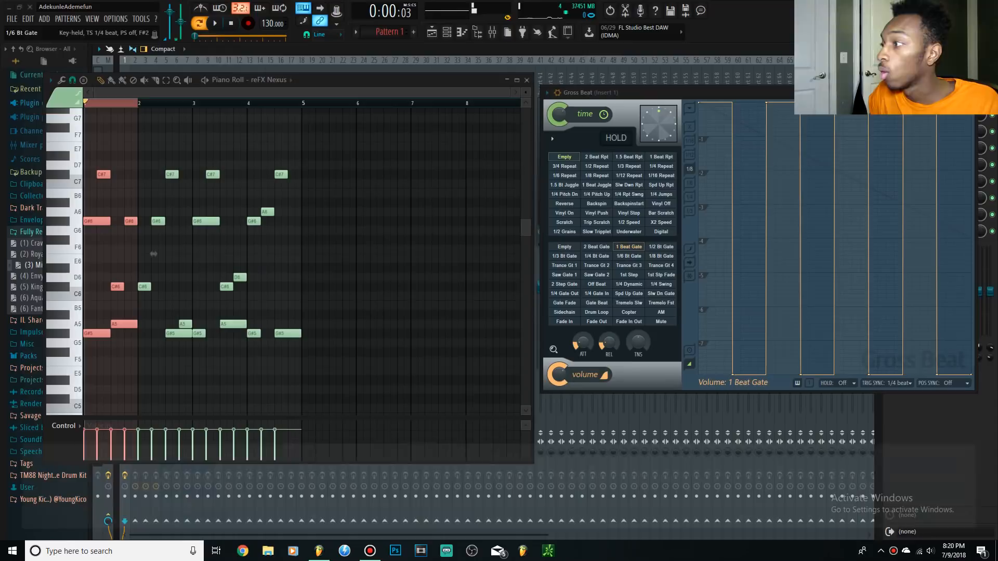
pyautogui.press('space')
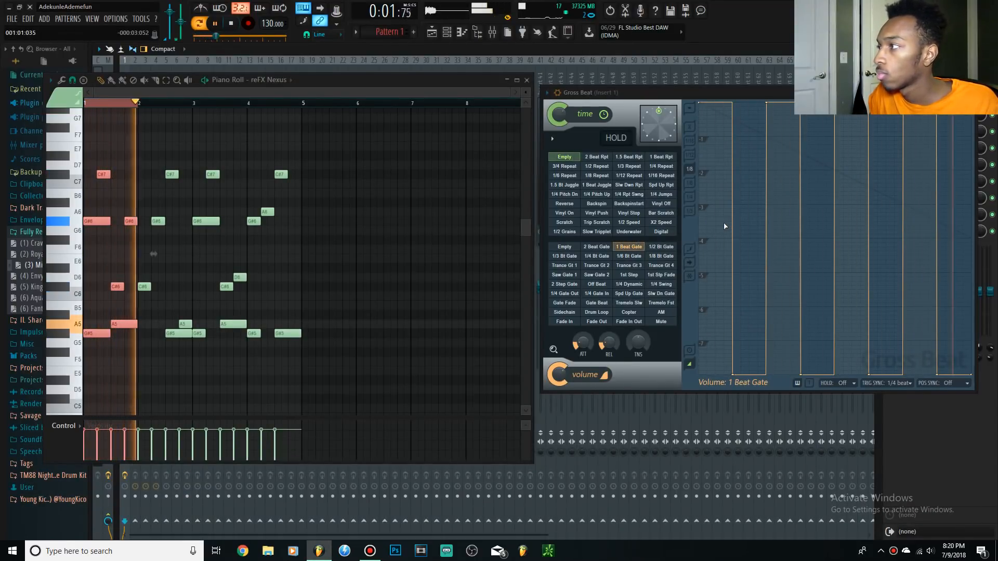
pyautogui.press('space')
# Look through more volume slots, including 1/2 Bt Gate, Trance Gt 2 and 1st Step, and reset the volume slot to Empty
pyautogui.click(661, 247)
pyautogui.click(620, 296)
pyautogui.click(600, 267)
pyautogui.click(631, 276)
pyautogui.click(572, 254)
pyautogui.click(566, 248)
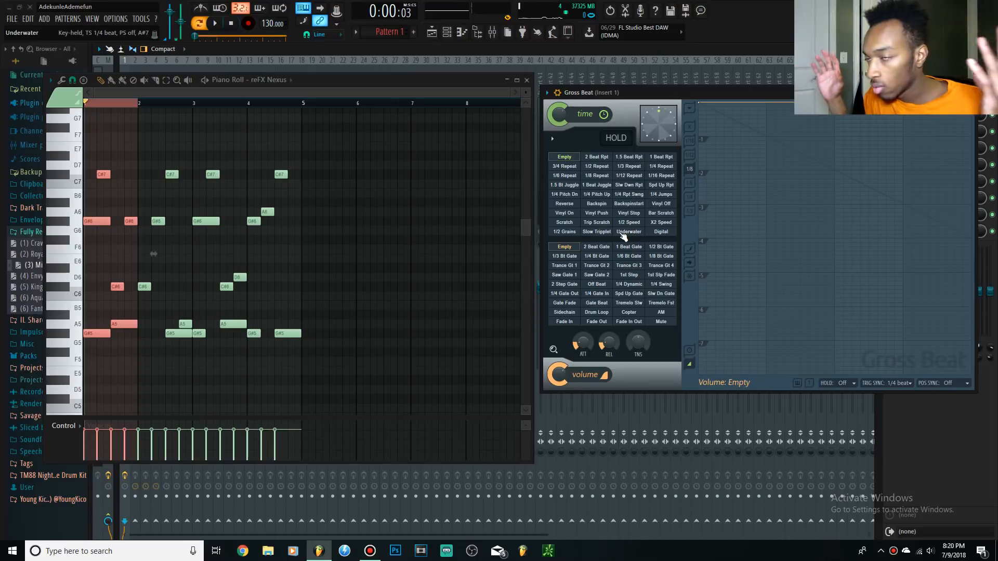